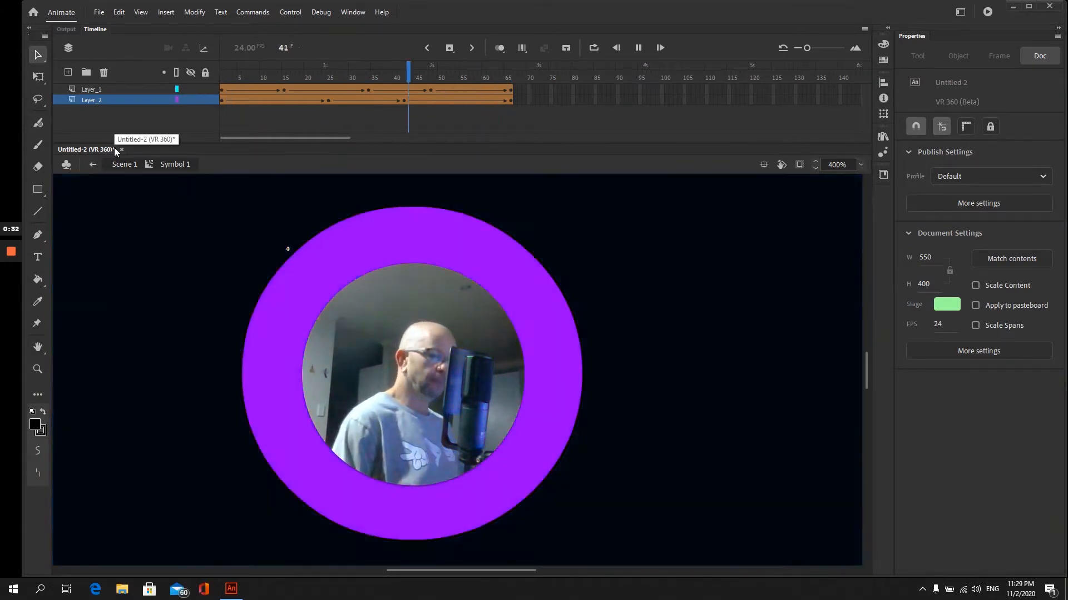
# Launch Adobe Animate and start setting up a new document.
pyautogui.press('super')
pyautogui.write('ani')
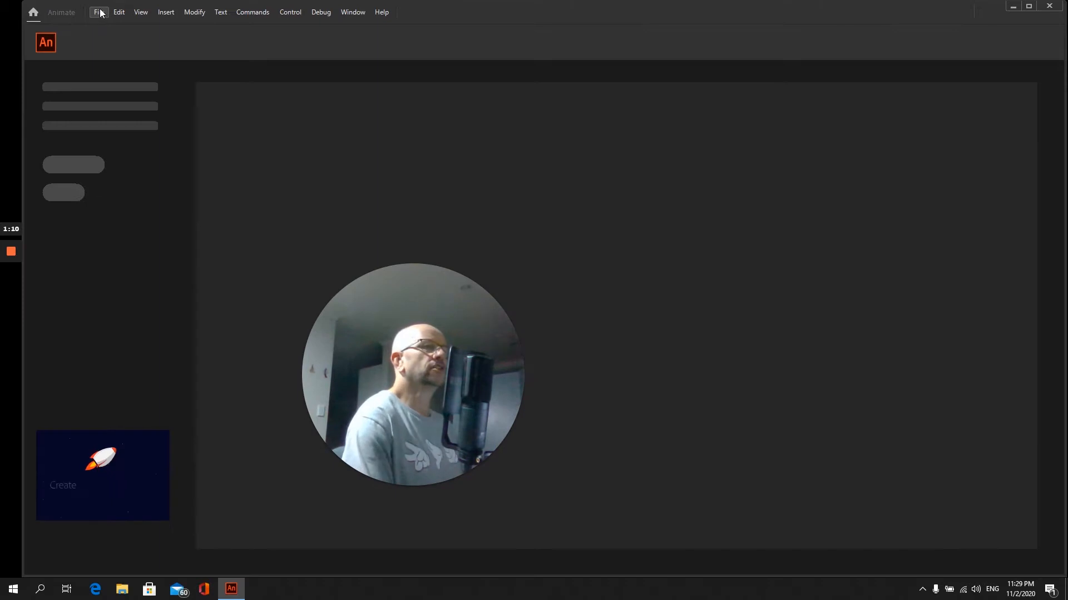
pyautogui.click(100, 12)
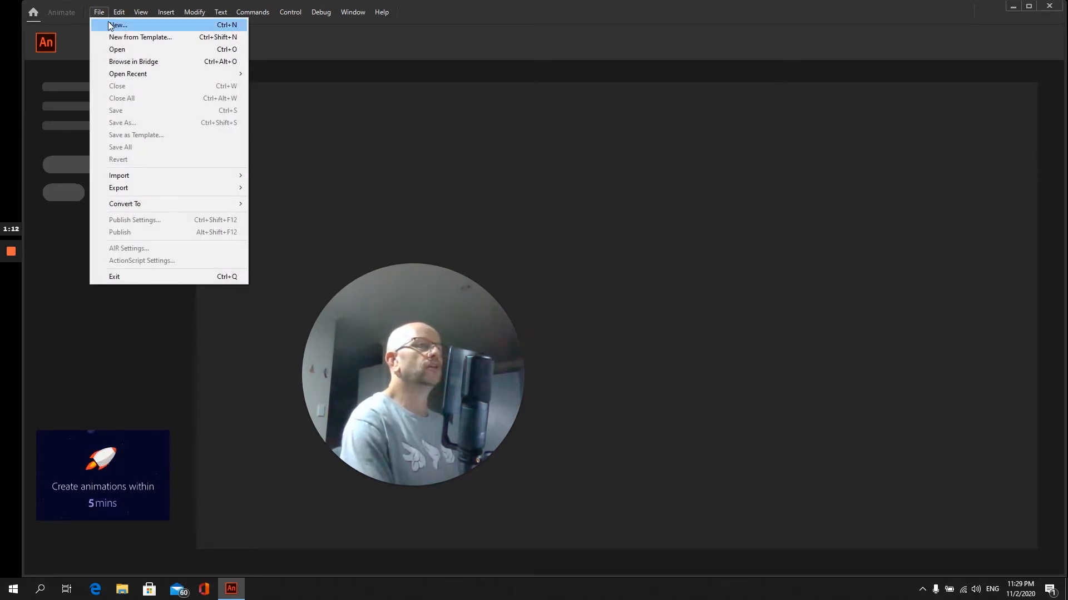
pyautogui.click(117, 24)
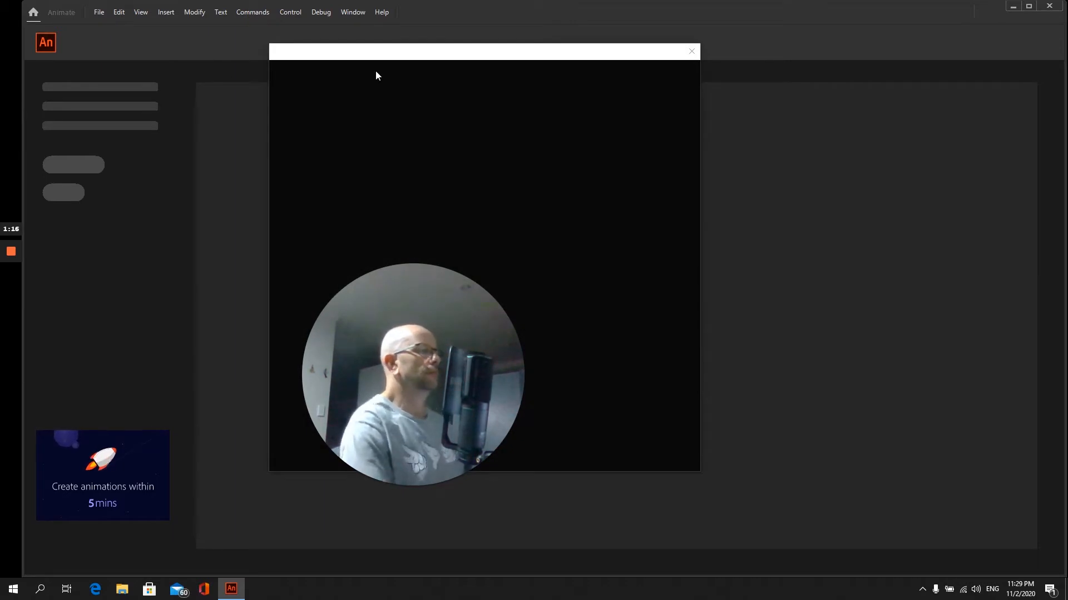
# Create a VR 360 (Beta) document from the Advanced category, 1280 pixels wide and 720 pixels high.
pyautogui.moveTo(413, 277); pyautogui.dragTo(845, 332)
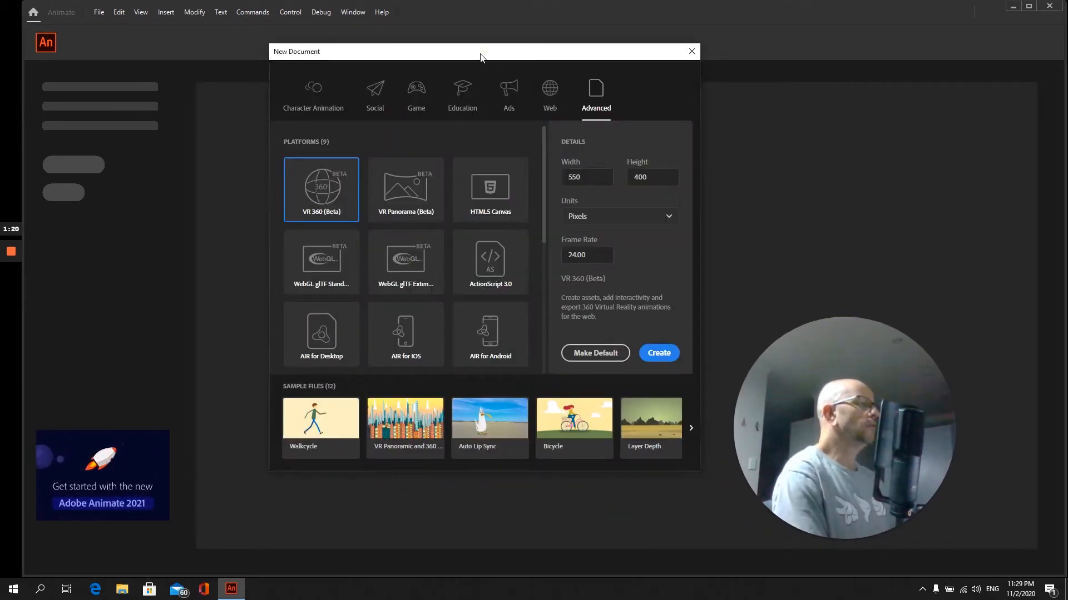
pyautogui.moveTo(482, 55); pyautogui.dragTo(412, 89)
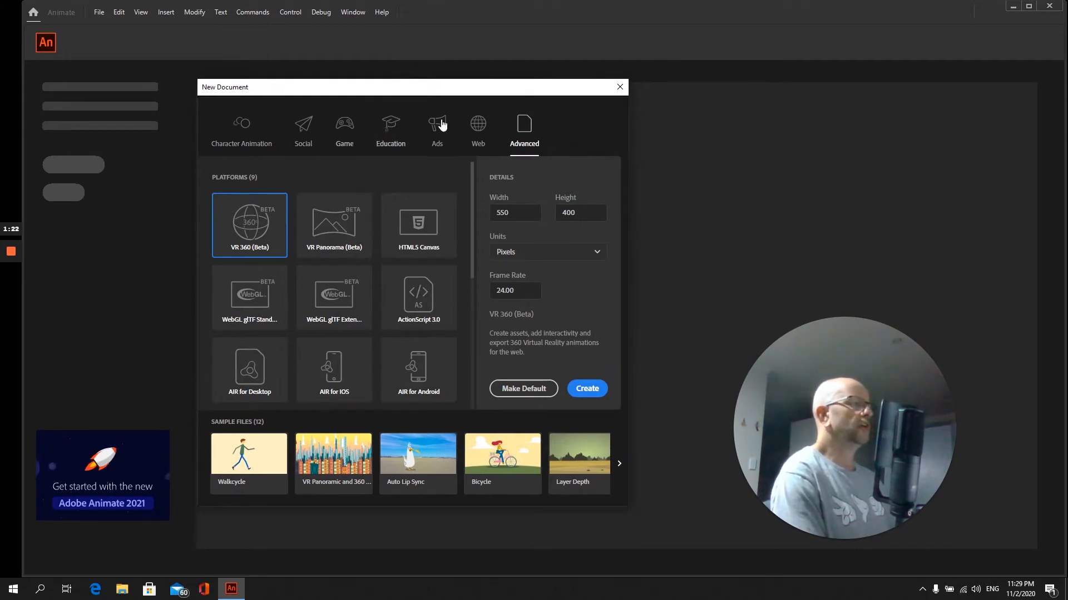
pyautogui.click(522, 129)
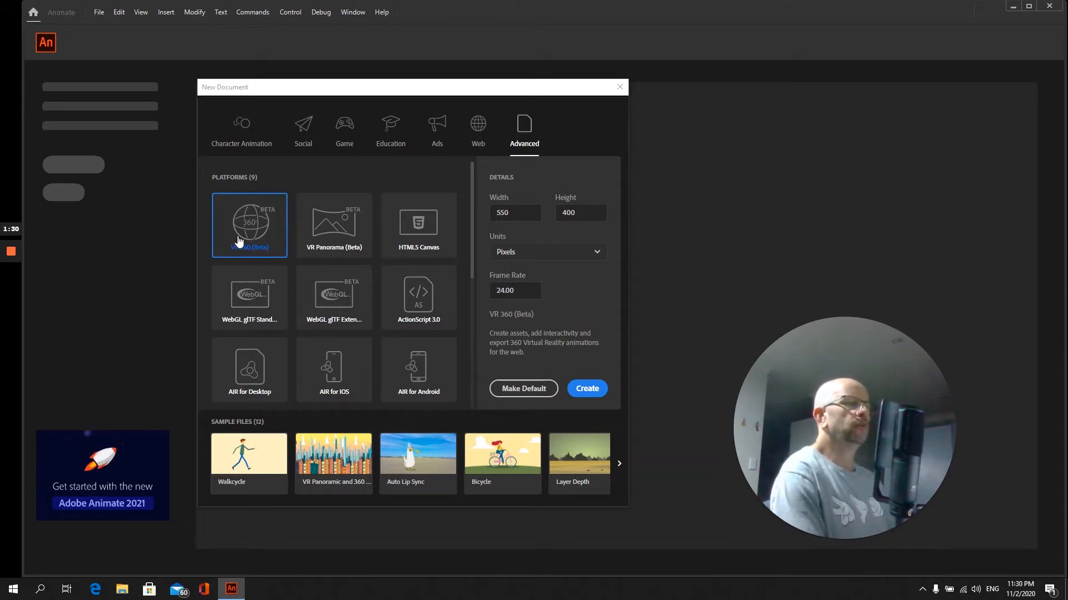
pyautogui.click(259, 221)
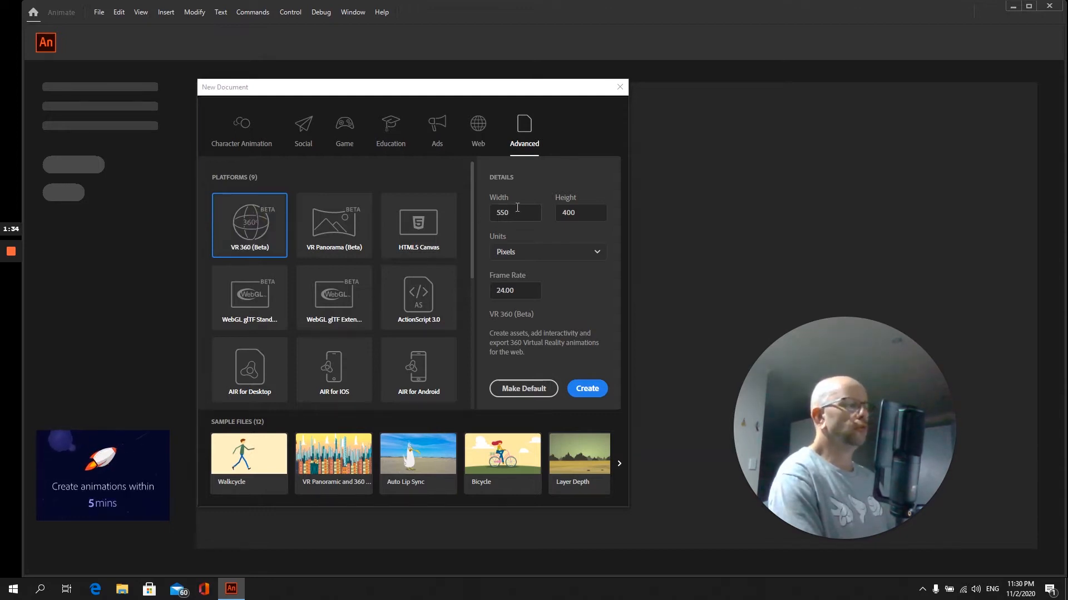
pyautogui.click(513, 212)
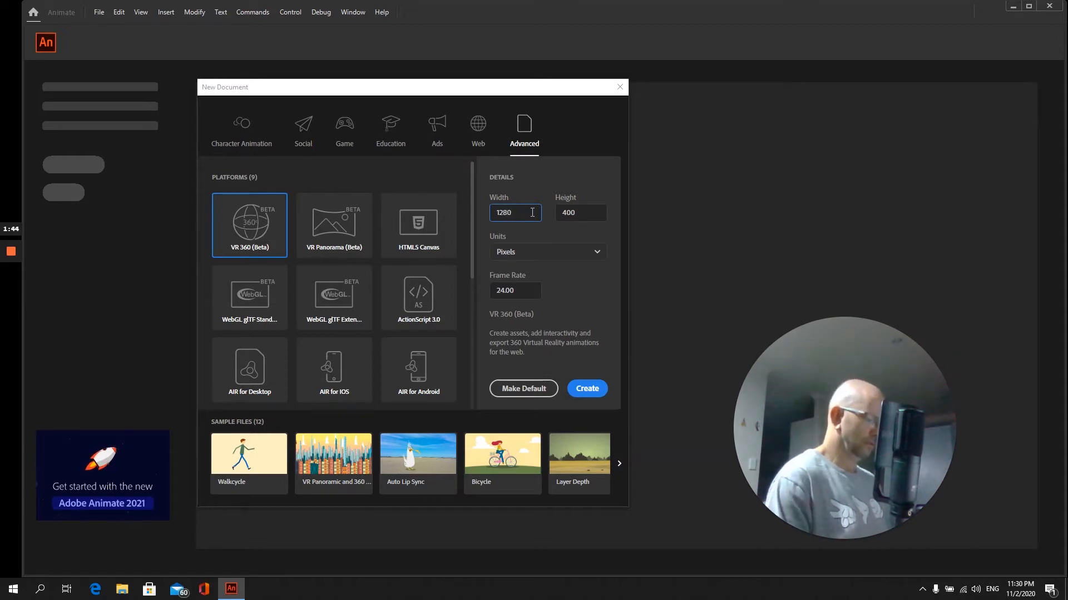
pyautogui.press('Tab')
pyautogui.write('720')
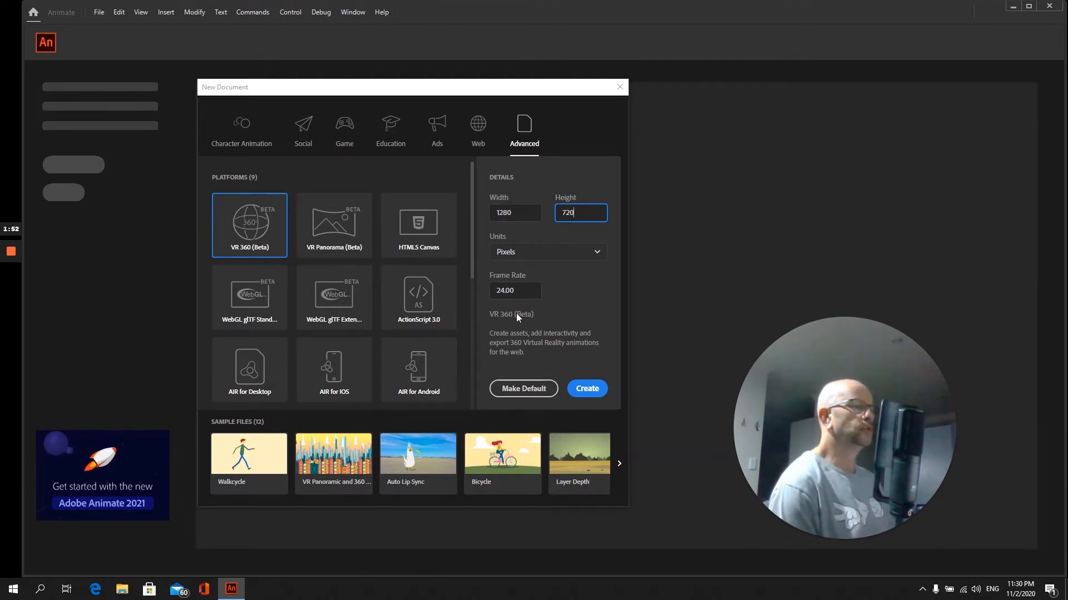
pyautogui.click(586, 391)
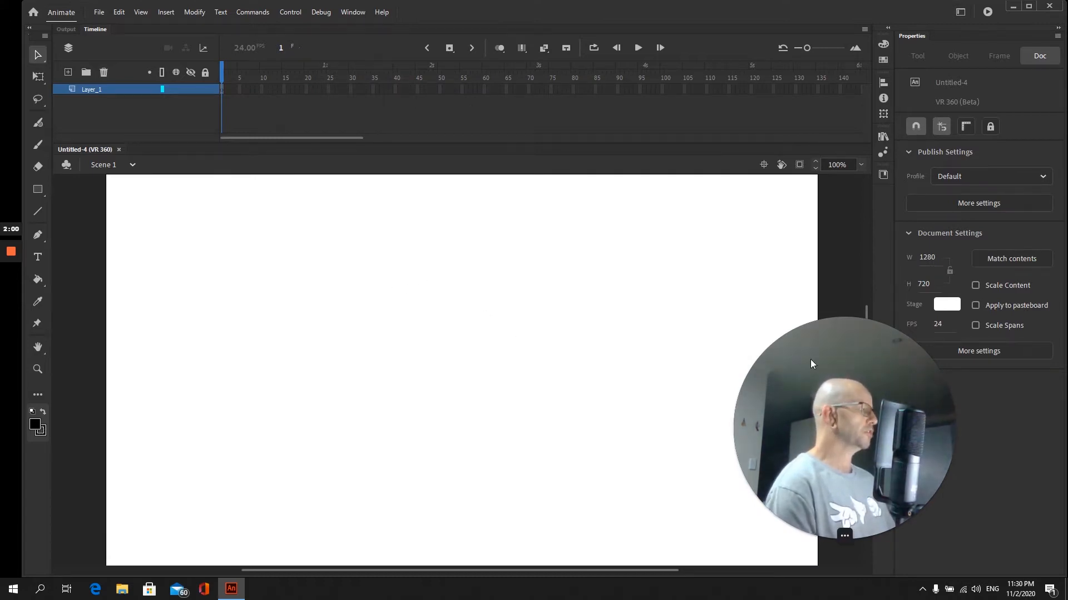
pyautogui.moveTo(810, 360); pyautogui.dragTo(784, 378)
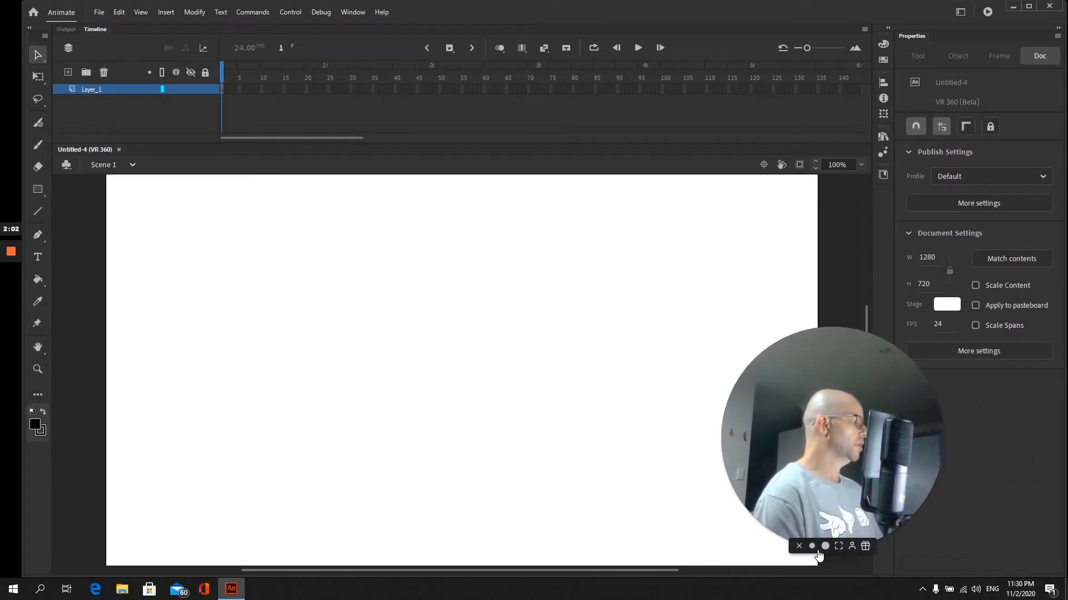
pyautogui.click(811, 547)
pyautogui.moveTo(771, 455); pyautogui.dragTo(960, 433)
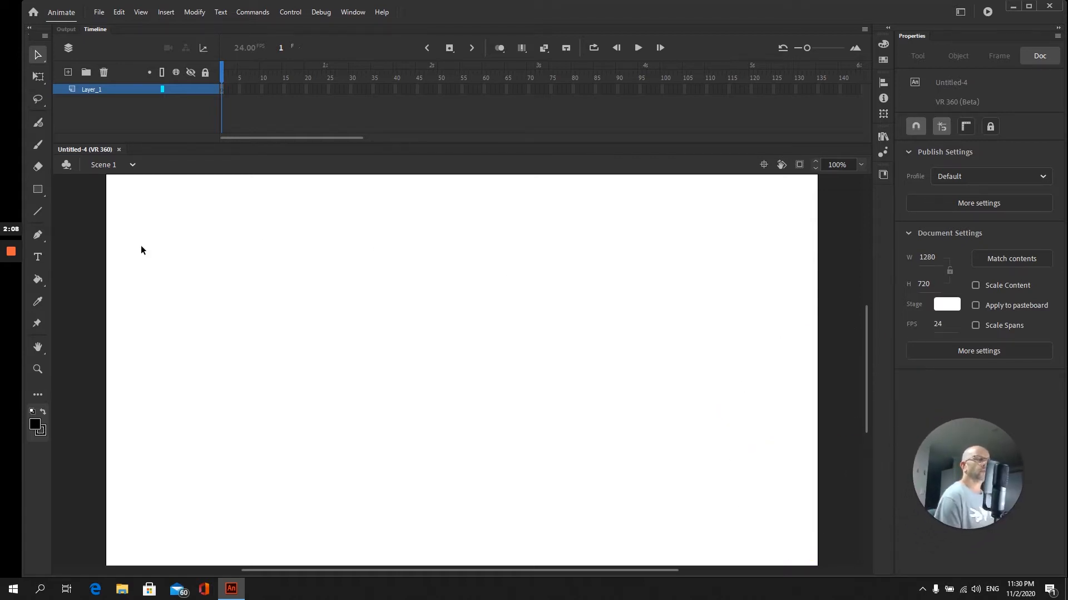
# Choose the Classic Brush and set its fill color to blue #0033FF.
pyautogui.click(38, 145)
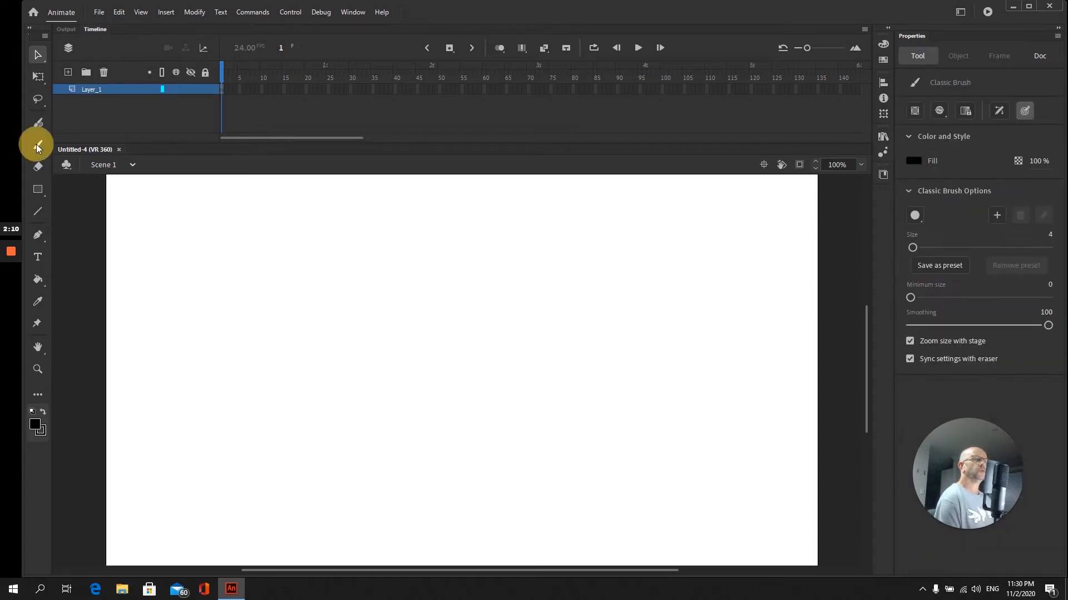
pyautogui.click(35, 428)
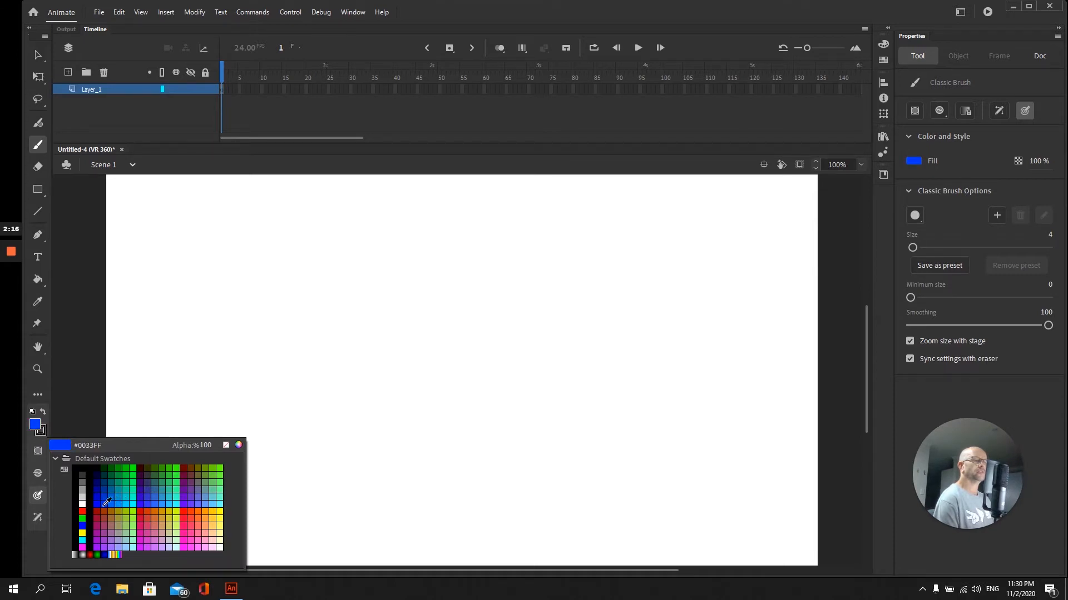
pyautogui.click(106, 504)
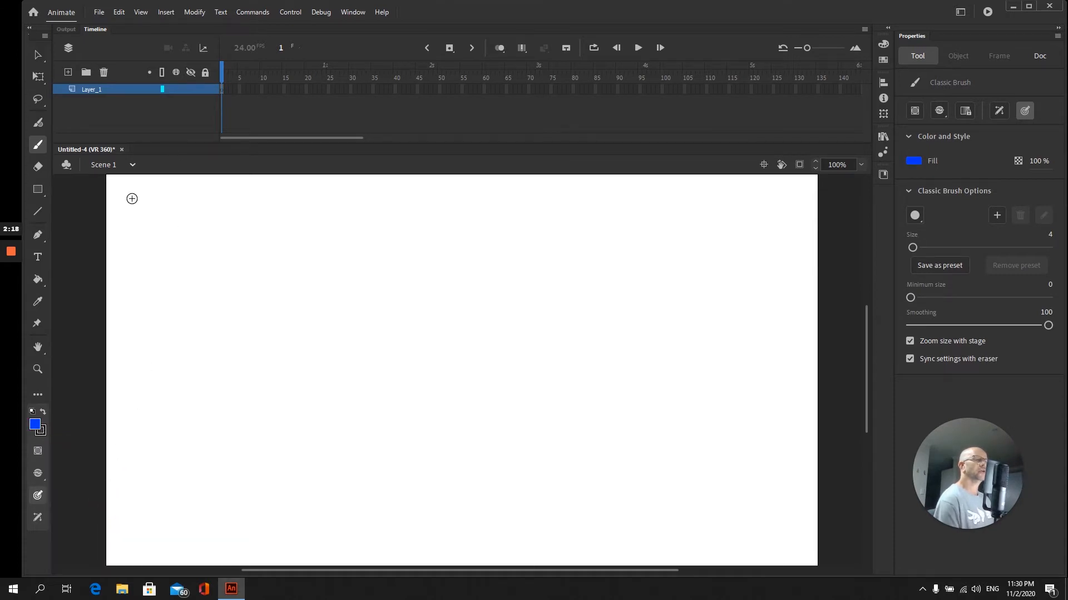
pyautogui.moveTo(125, 190); pyautogui.dragTo(168, 240)
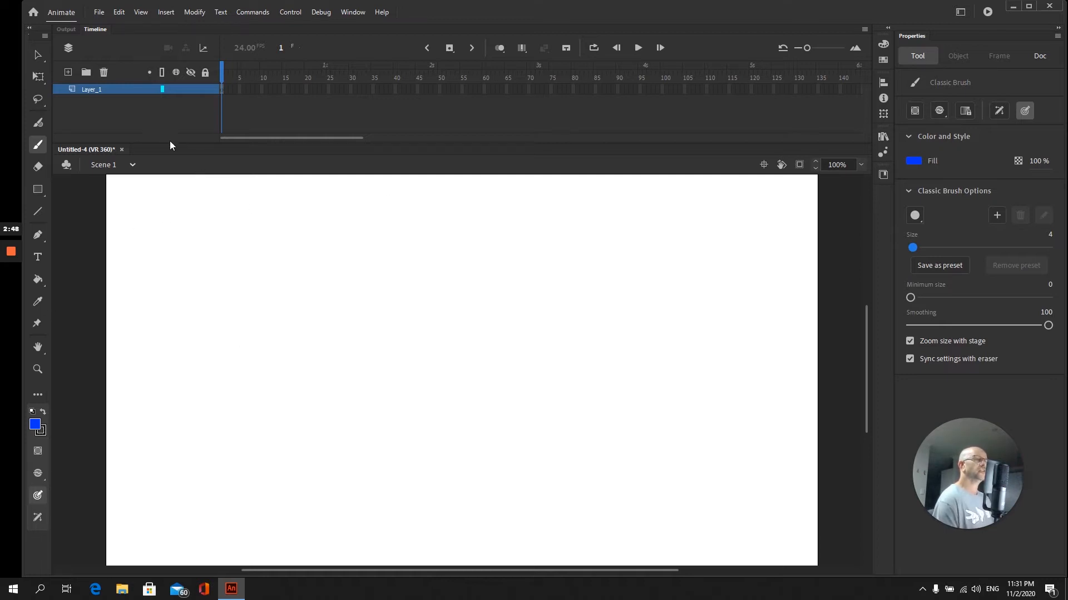
# Shrink the timeline area and position the view so the entire stage is visible.
pyautogui.moveTo(170, 144); pyautogui.dragTo(173, 117)
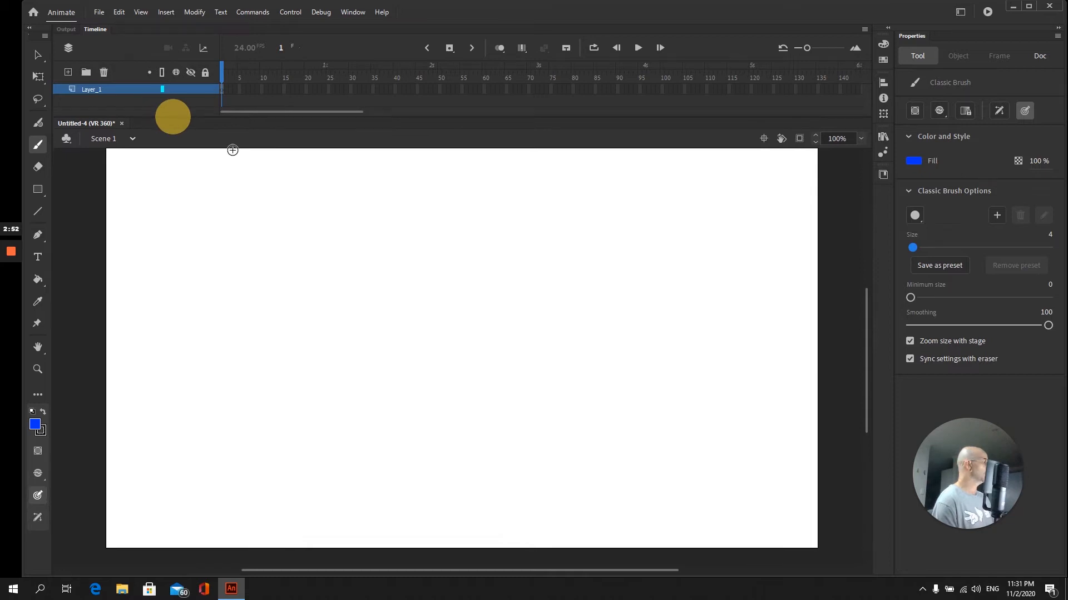
pyautogui.moveTo(867, 344); pyautogui.dragTo(868, 342)
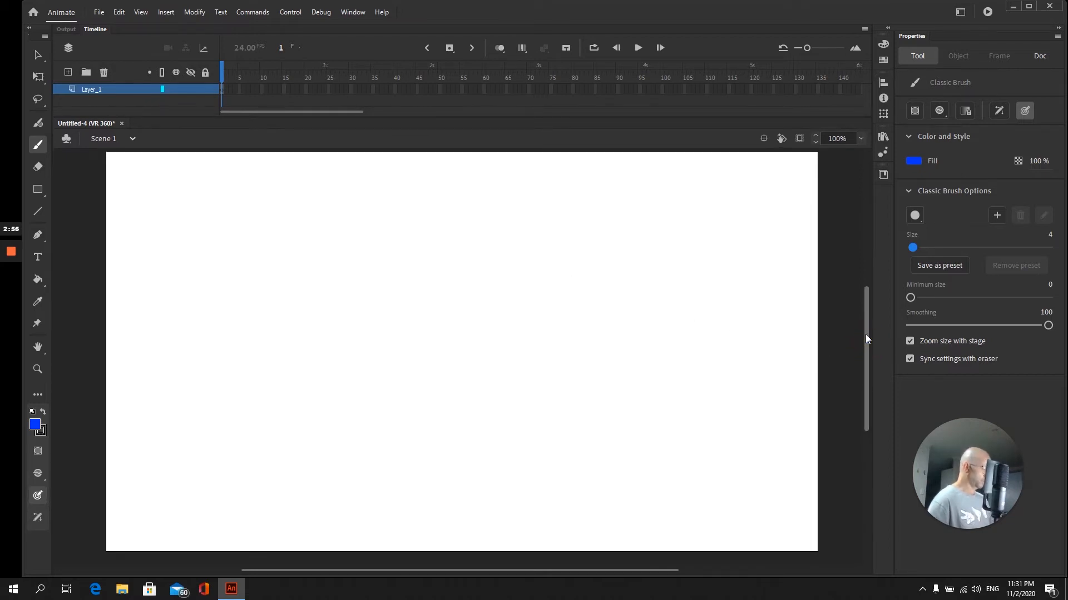
pyautogui.scroll(1, 865, 334)
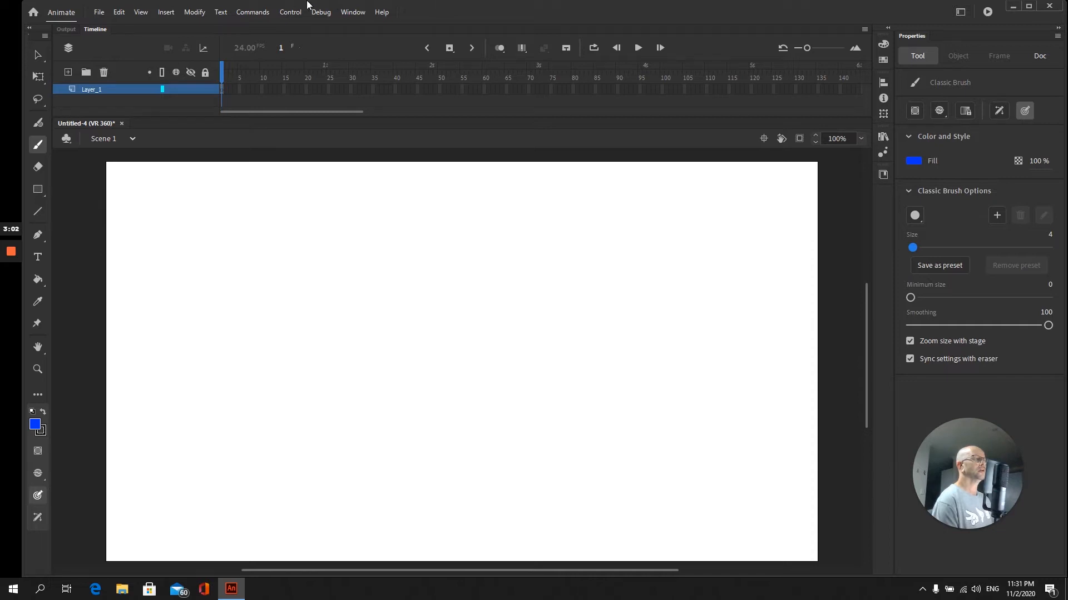
pyautogui.click(345, 12)
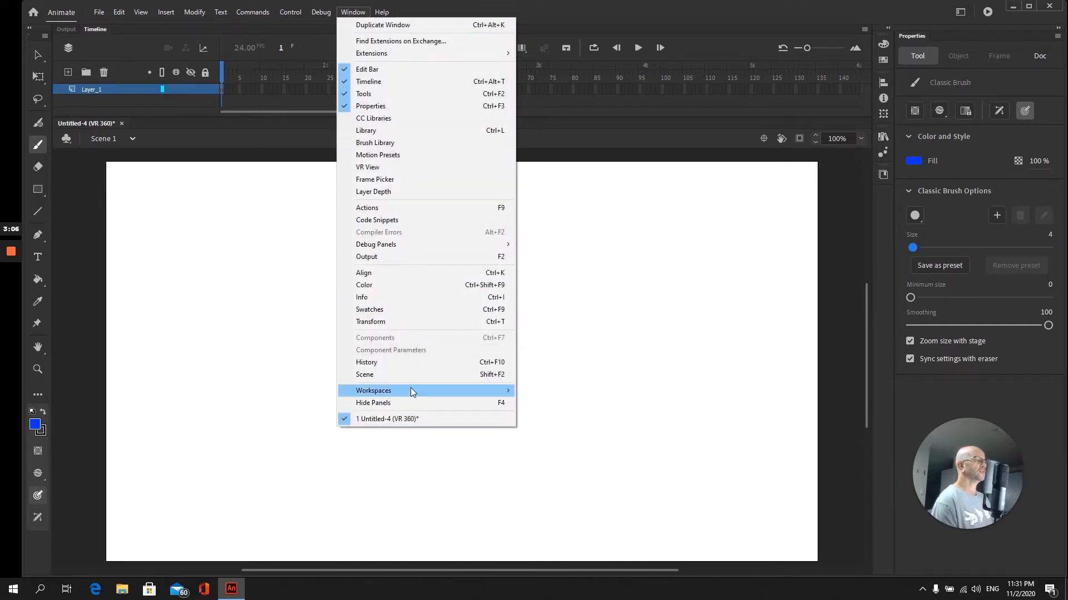
pyautogui.moveTo(411, 390)
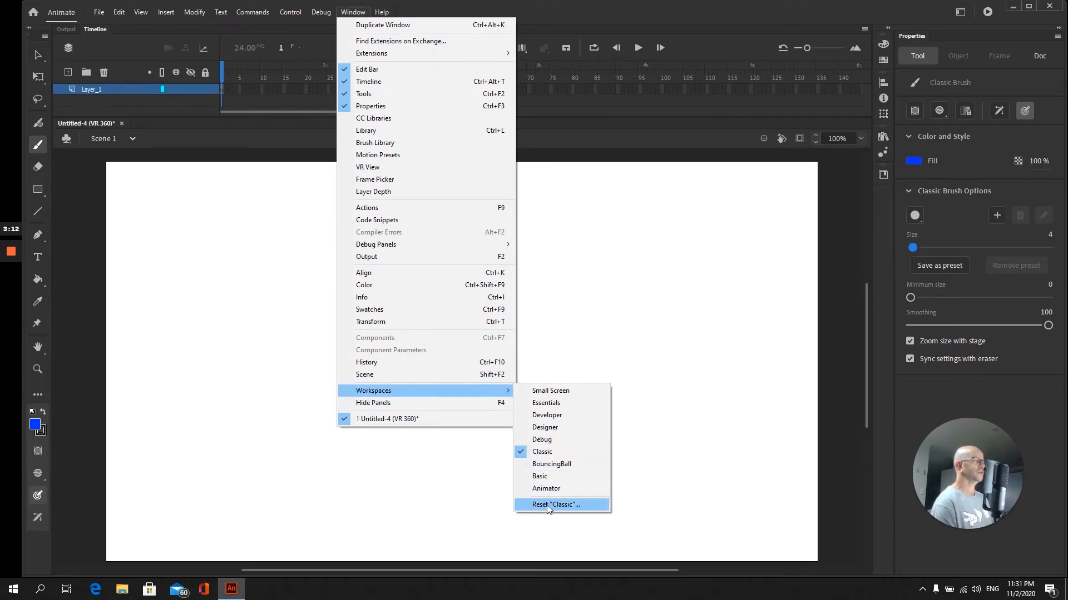
pyautogui.click(239, 325)
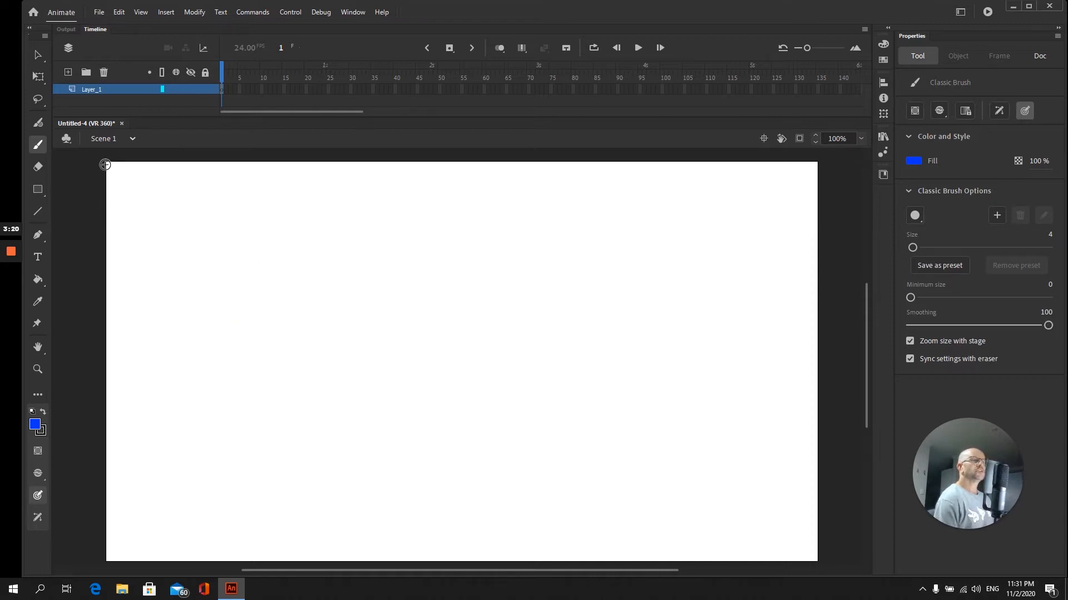
# Paint a looping blue line diagonally from the stage's upper-left corner to its lower-right corner, and a second one back over it.
pyautogui.moveTo(105, 165)
pyautogui.mouseDown()
pyautogui.moveTo(125, 194)
pyautogui.moveTo(150, 198)
pyautogui.moveTo(149, 226)
pyautogui.moveTo(181, 217)
pyautogui.moveTo(174, 233)
pyautogui.moveTo(204, 238)
pyautogui.moveTo(186, 253)
pyautogui.moveTo(222, 261)
pyautogui.moveTo(221, 279)
pyautogui.moveTo(248, 274)
pyautogui.moveTo(285, 325)
pyautogui.moveTo(315, 319)
pyautogui.moveTo(316, 337)
pyautogui.moveTo(337, 348)
pyautogui.moveTo(367, 332)
pyautogui.moveTo(358, 357)
pyautogui.moveTo(377, 357)
pyautogui.moveTo(379, 370)
pyautogui.moveTo(417, 366)
pyautogui.moveTo(423, 384)
pyautogui.moveTo(437, 380)
pyautogui.moveTo(449, 395)
pyautogui.moveTo(476, 392)
pyautogui.moveTo(524, 416)
pyautogui.moveTo(580, 413)
pyautogui.moveTo(598, 446)
pyautogui.moveTo(670, 480)
pyautogui.moveTo(733, 490)
pyautogui.moveTo(731, 508)
pyautogui.moveTo(807, 522)
pyautogui.moveTo(820, 560)
pyautogui.mouseUp()
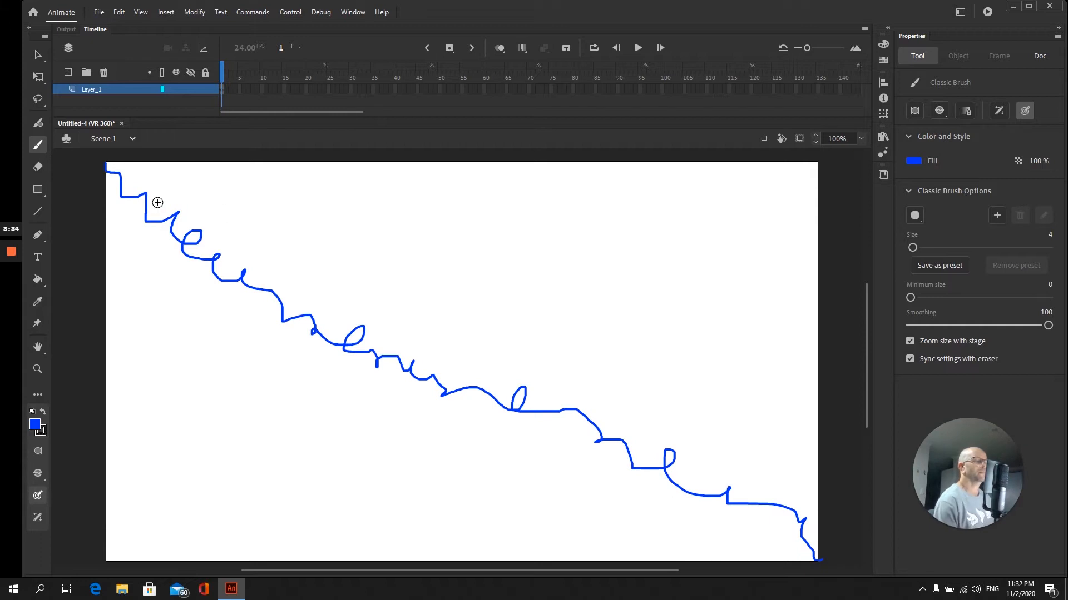
pyautogui.click(803, 553)
pyautogui.moveTo(807, 558)
pyautogui.mouseDown()
pyautogui.moveTo(808, 524)
pyautogui.moveTo(770, 523)
pyautogui.mouseUp()
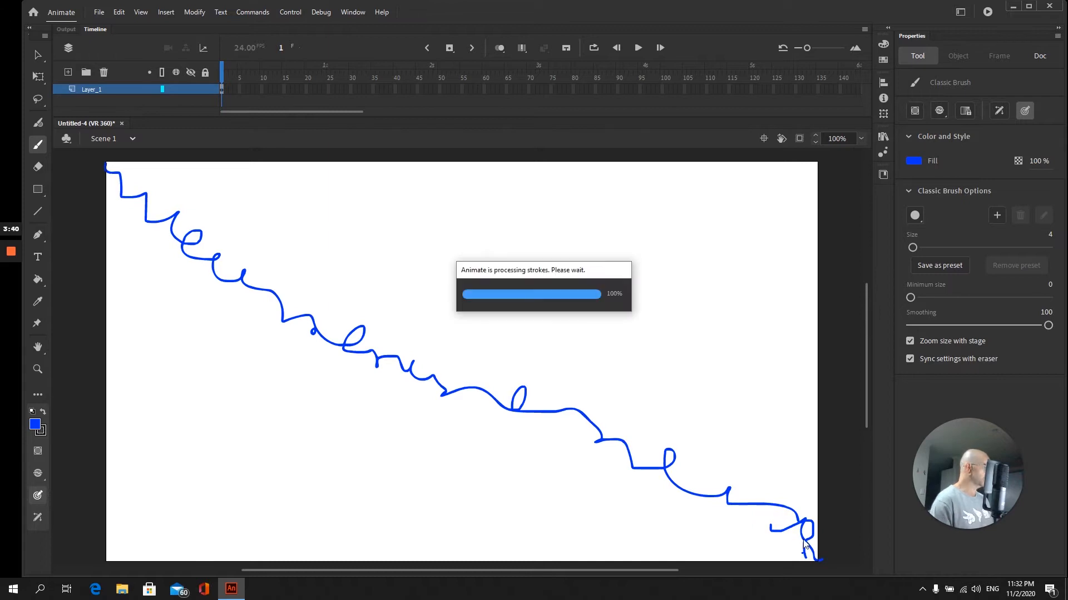
pyautogui.moveTo(807, 558)
pyautogui.mouseDown()
pyautogui.moveTo(817, 538)
pyautogui.moveTo(788, 529)
pyautogui.moveTo(776, 501)
pyautogui.moveTo(739, 510)
pyautogui.moveTo(715, 486)
pyautogui.moveTo(684, 493)
pyautogui.moveTo(678, 465)
pyautogui.moveTo(640, 470)
pyautogui.moveTo(627, 460)
pyautogui.moveTo(629, 443)
pyautogui.moveTo(582, 441)
pyautogui.moveTo(586, 410)
pyautogui.moveTo(570, 398)
pyautogui.moveTo(560, 414)
pyautogui.moveTo(531, 413)
pyautogui.moveTo(537, 428)
pyautogui.moveTo(521, 432)
pyautogui.moveTo(498, 411)
pyautogui.moveTo(501, 390)
pyautogui.moveTo(474, 395)
pyautogui.moveTo(480, 418)
pyautogui.moveTo(453, 398)
pyautogui.moveTo(454, 378)
pyautogui.moveTo(402, 379)
pyautogui.moveTo(399, 358)
pyautogui.moveTo(353, 362)
pyautogui.moveTo(351, 341)
pyautogui.moveTo(314, 343)
pyautogui.moveTo(309, 317)
pyautogui.moveTo(268, 320)
pyautogui.moveTo(273, 291)
pyautogui.moveTo(203, 256)
pyautogui.mouseUp()
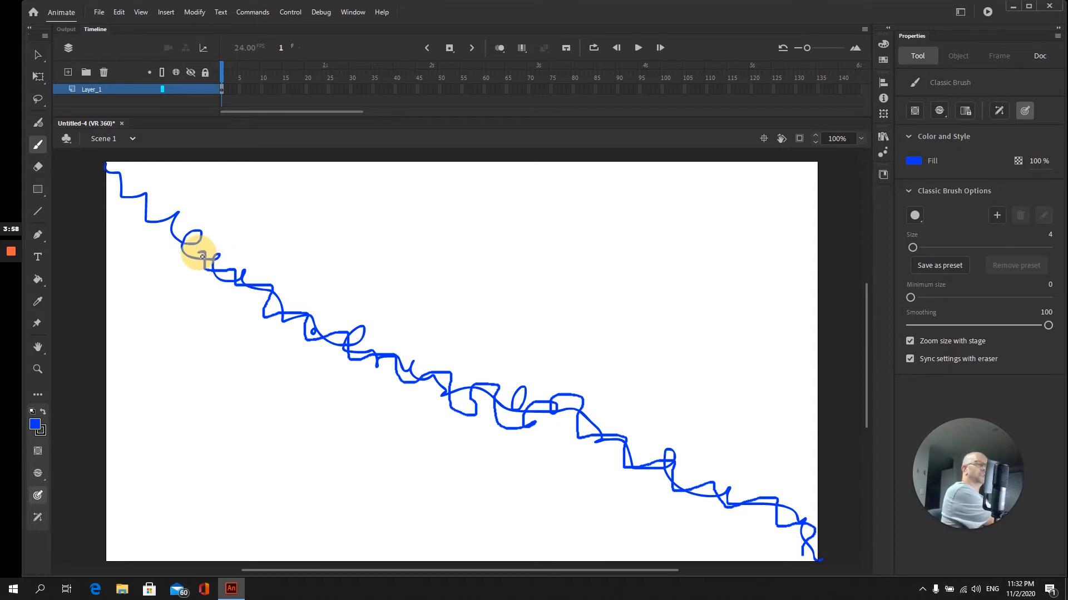
pyautogui.moveTo(202, 257)
pyautogui.mouseDown()
pyautogui.moveTo(159, 261)
pyautogui.moveTo(187, 236)
pyautogui.moveTo(152, 233)
pyautogui.moveTo(171, 217)
pyautogui.moveTo(131, 218)
pyautogui.moveTo(138, 191)
pyautogui.moveTo(89, 165)
pyautogui.mouseUp()
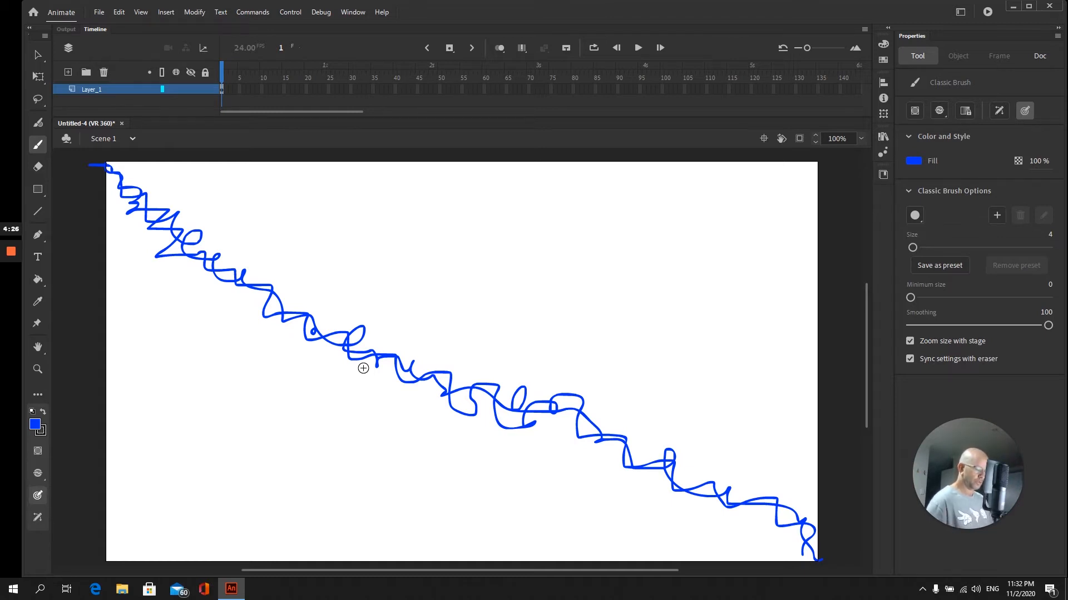
# Duplicate the entire diagonal brush drawing and flip the copy horizontally to form a mirrored diagonal.
pyautogui.hotkey('ctrl', 'a')
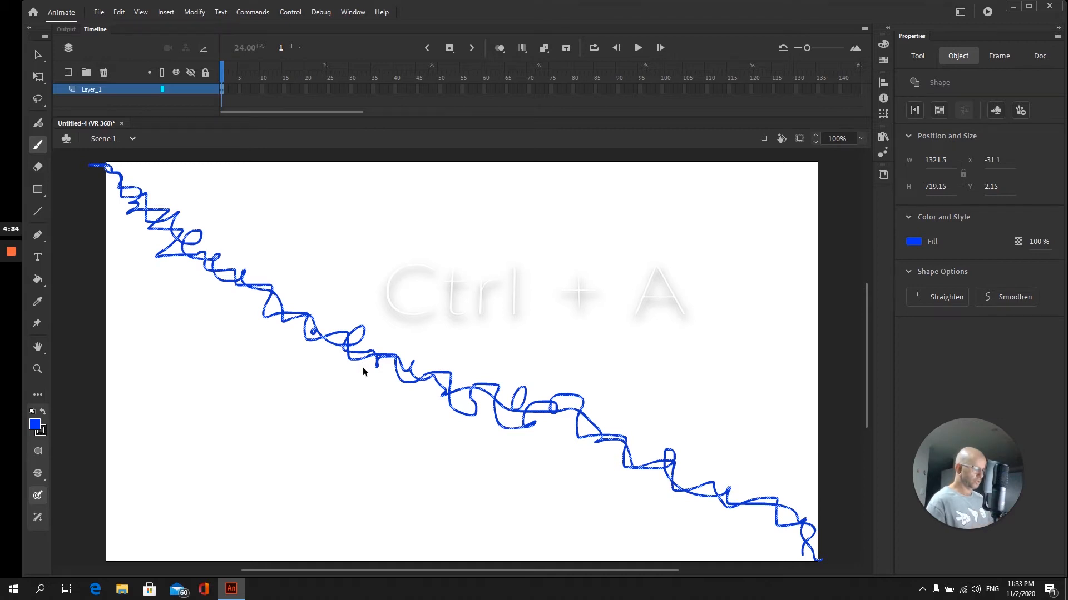
pyautogui.hotkey('ctrl', 'c')
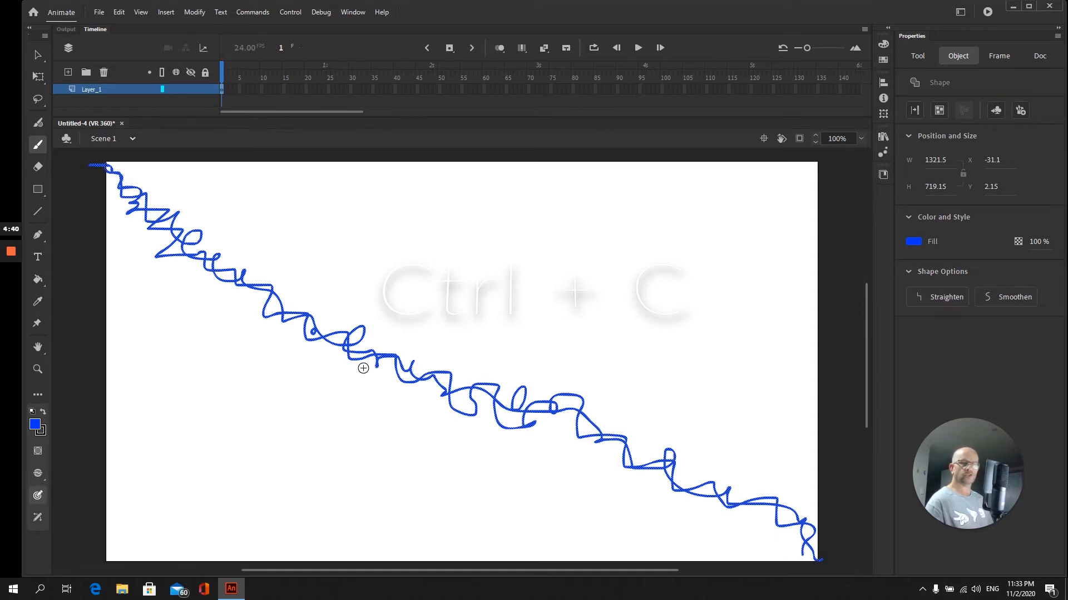
pyautogui.hotkey('ctrl', 'v')
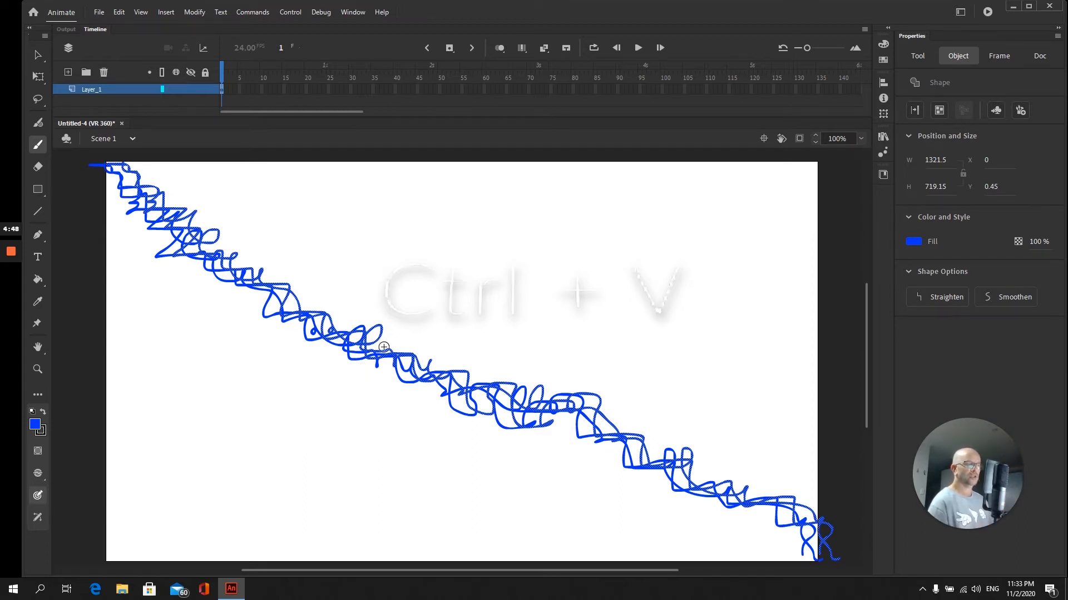
pyautogui.click(197, 12)
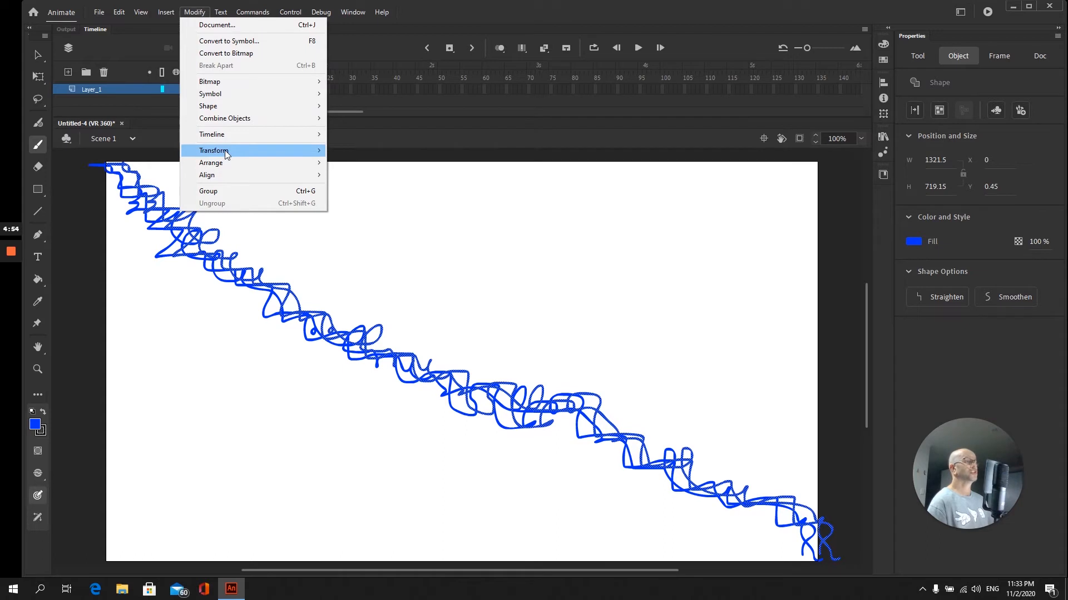
pyautogui.moveTo(225, 150)
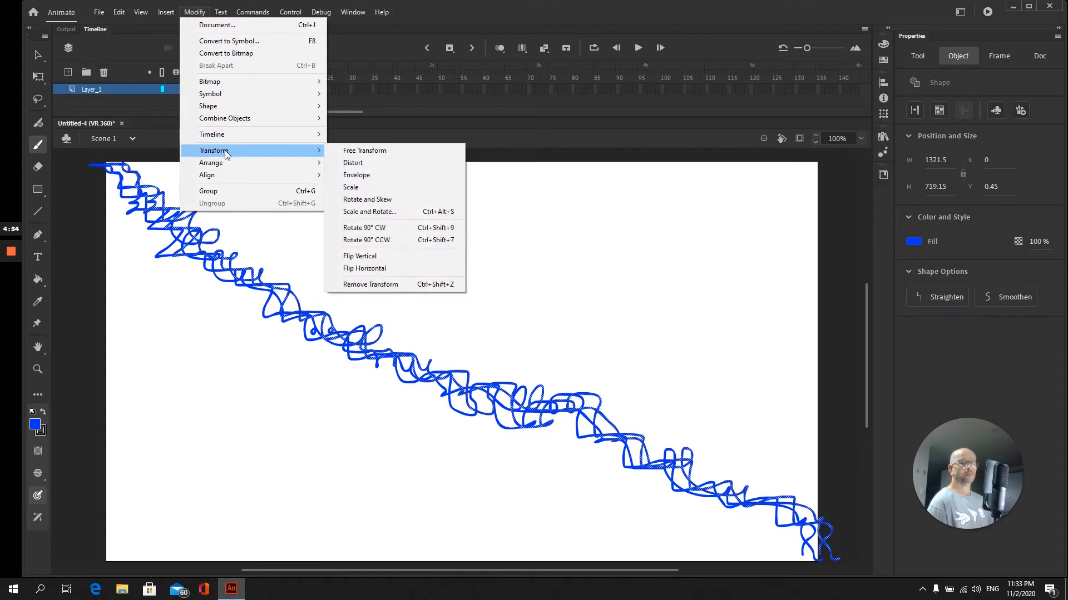
pyautogui.click(389, 268)
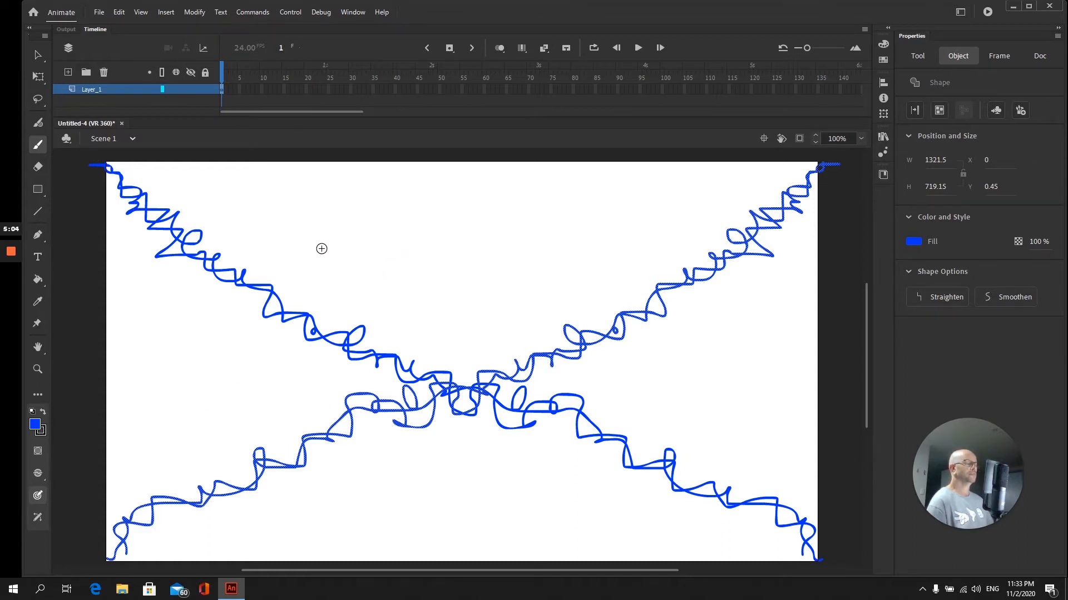
# Duplicate the entire crossed brush drawing and flip the copy vertically over the original.
pyautogui.hotkey('ctrl', 'a')
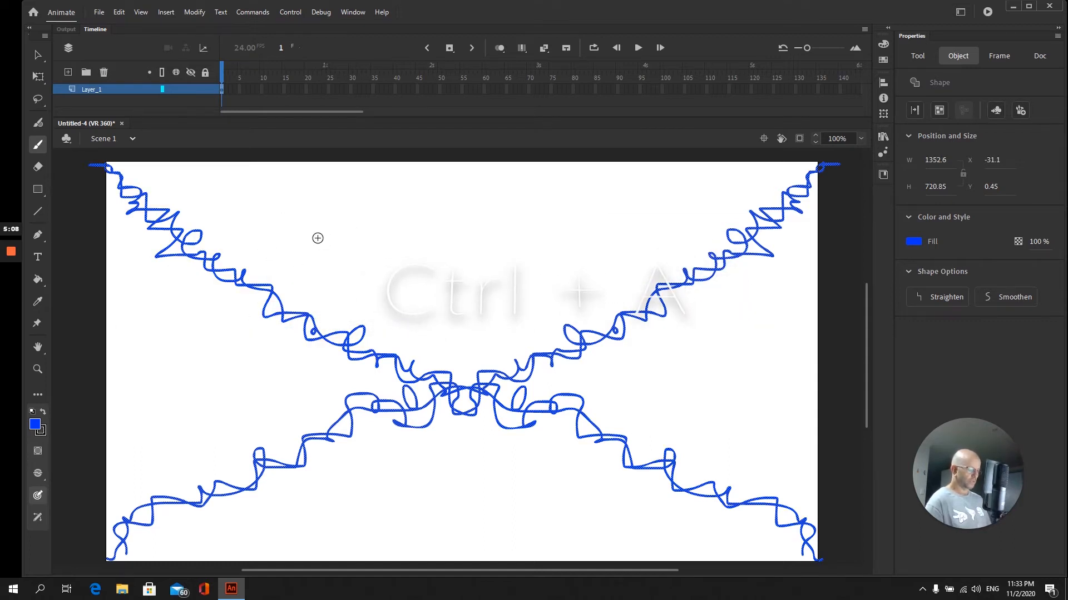
pyautogui.hotkey('ctrl', 'c')
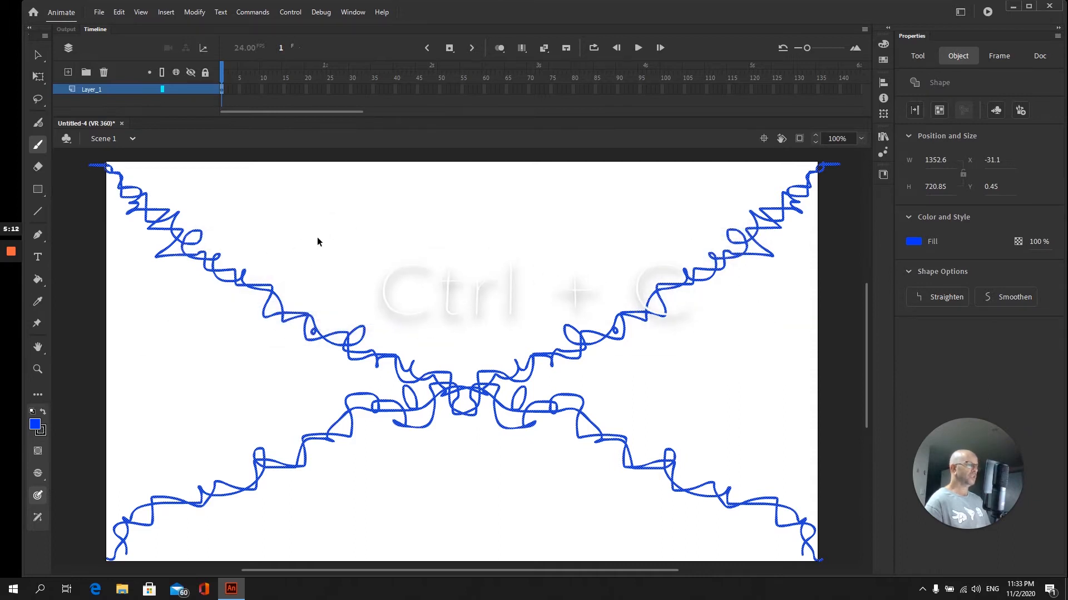
pyautogui.hotkey('ctrl', 'v')
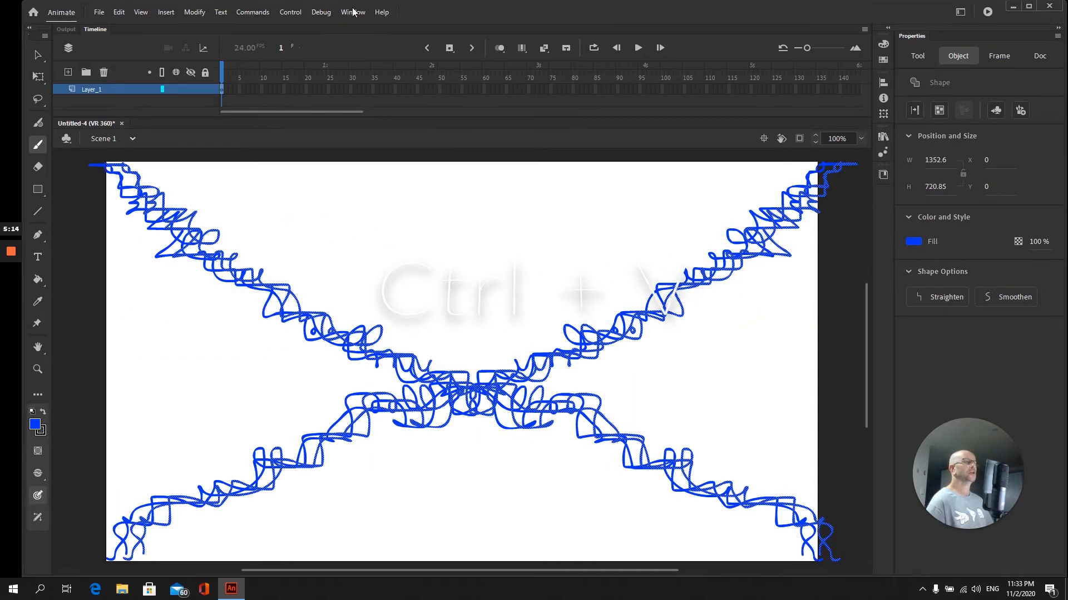
pyautogui.click(189, 13)
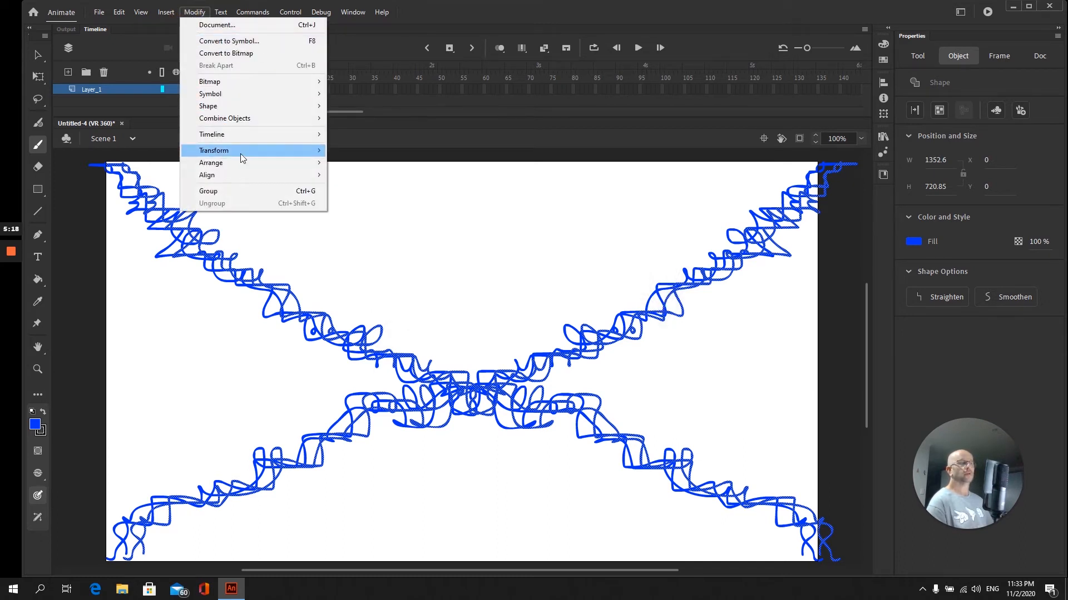
pyautogui.moveTo(243, 158)
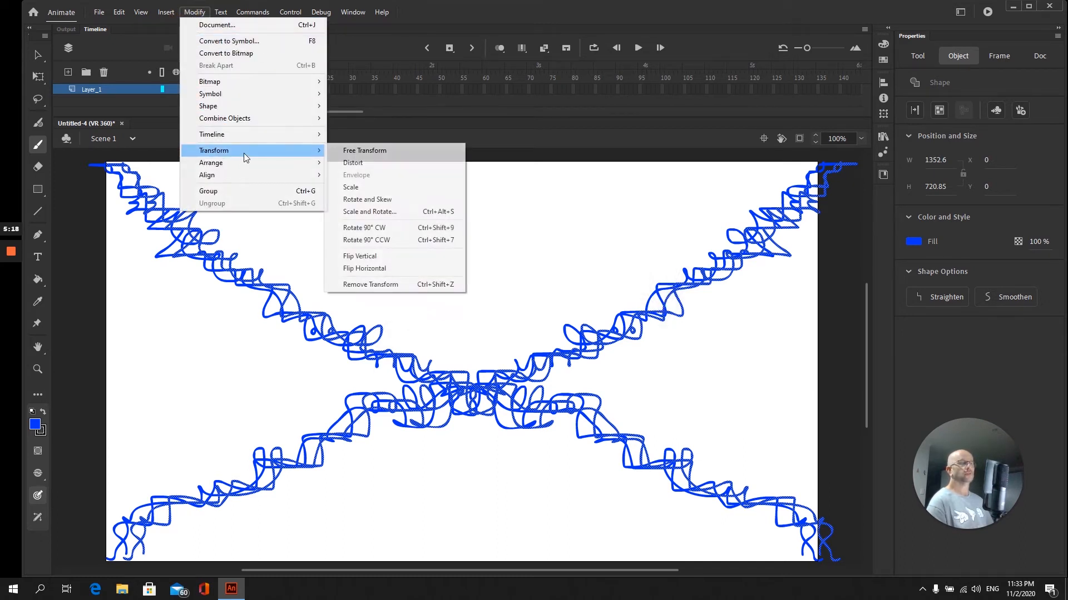
pyautogui.click(373, 256)
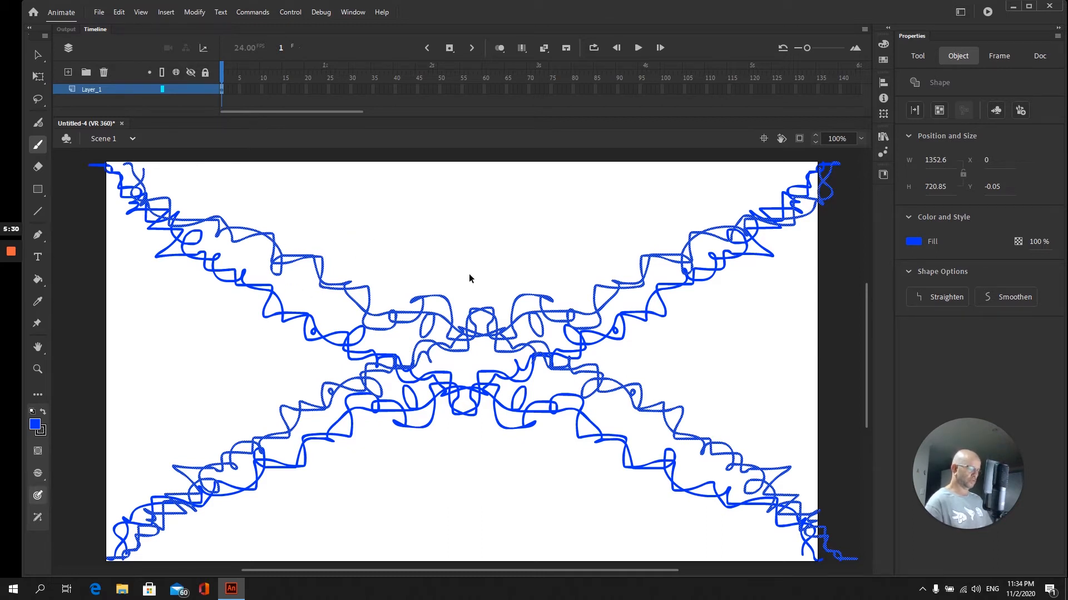
# Duplicate the complete artwork again and rotate the copy 90° clockwise.
pyautogui.hotkey('ctrl', 'a')
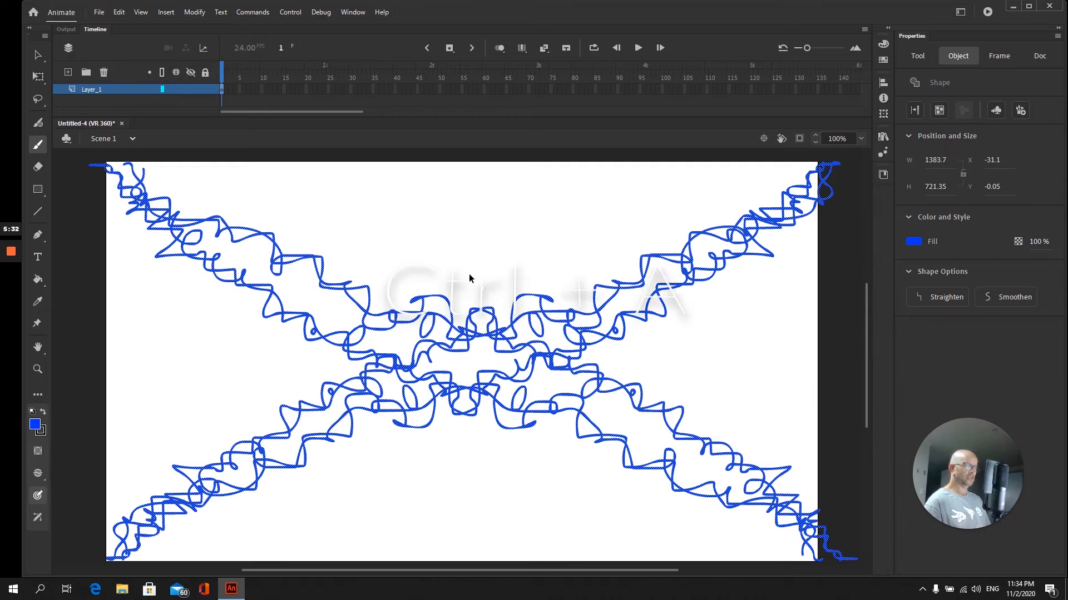
pyautogui.hotkey('ctrl', 'c')
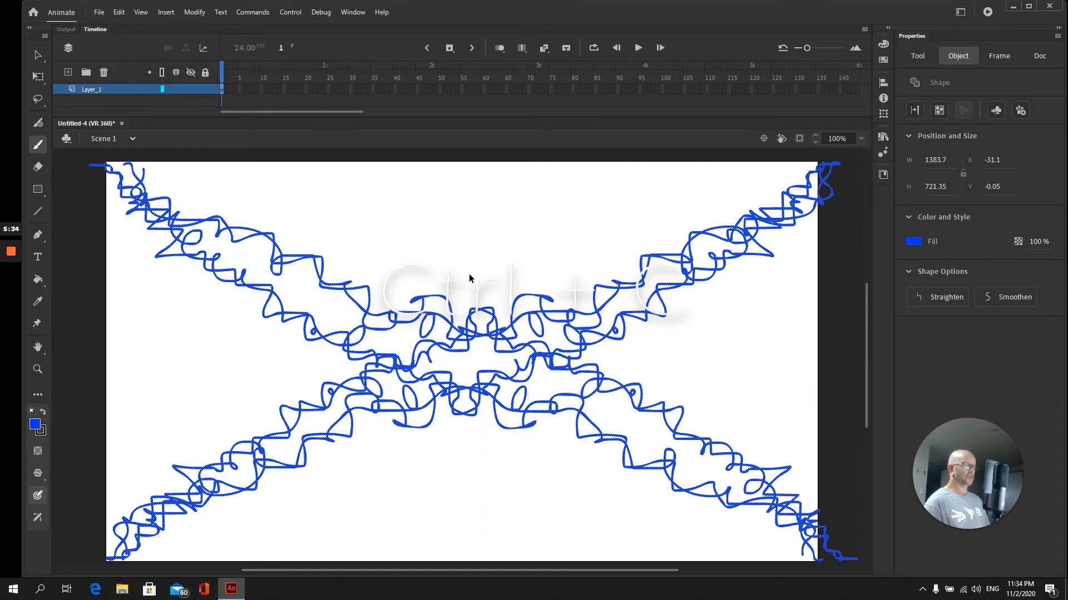
pyautogui.hotkey('ctrl', 'v')
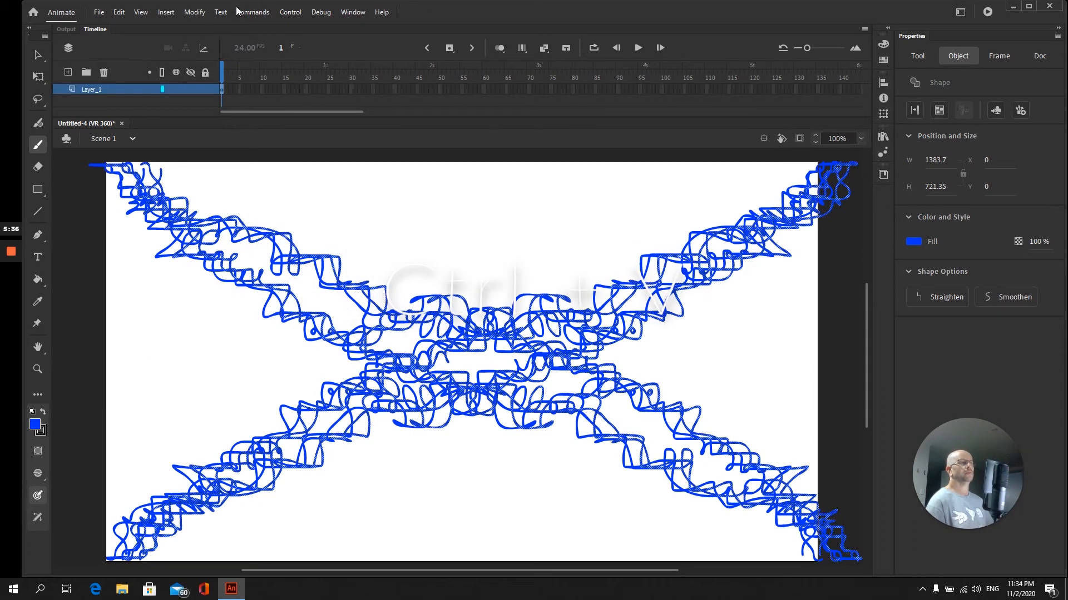
pyautogui.click(194, 12)
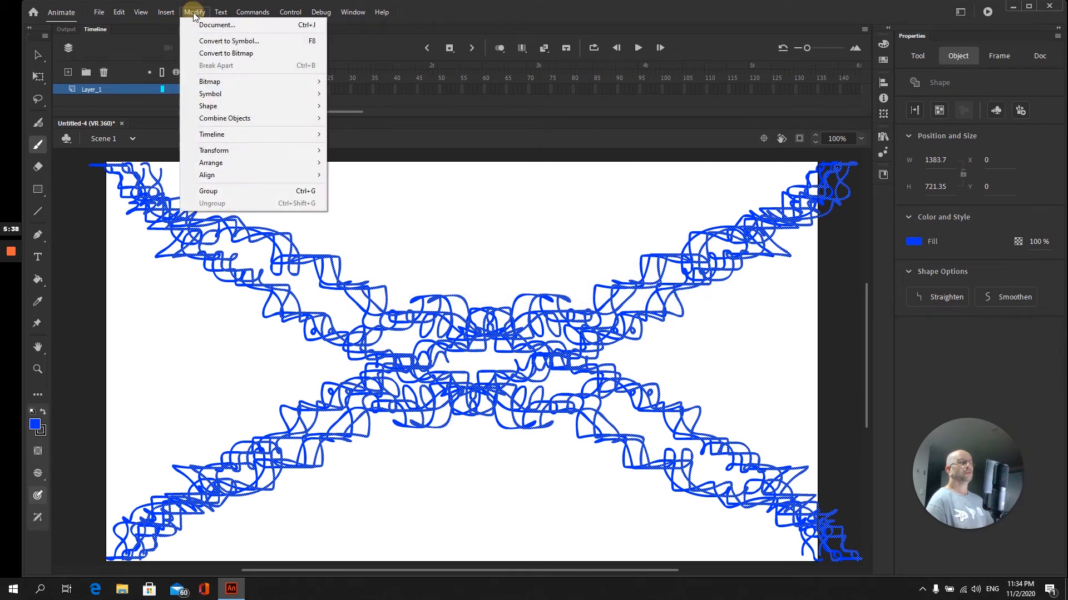
pyautogui.moveTo(230, 148)
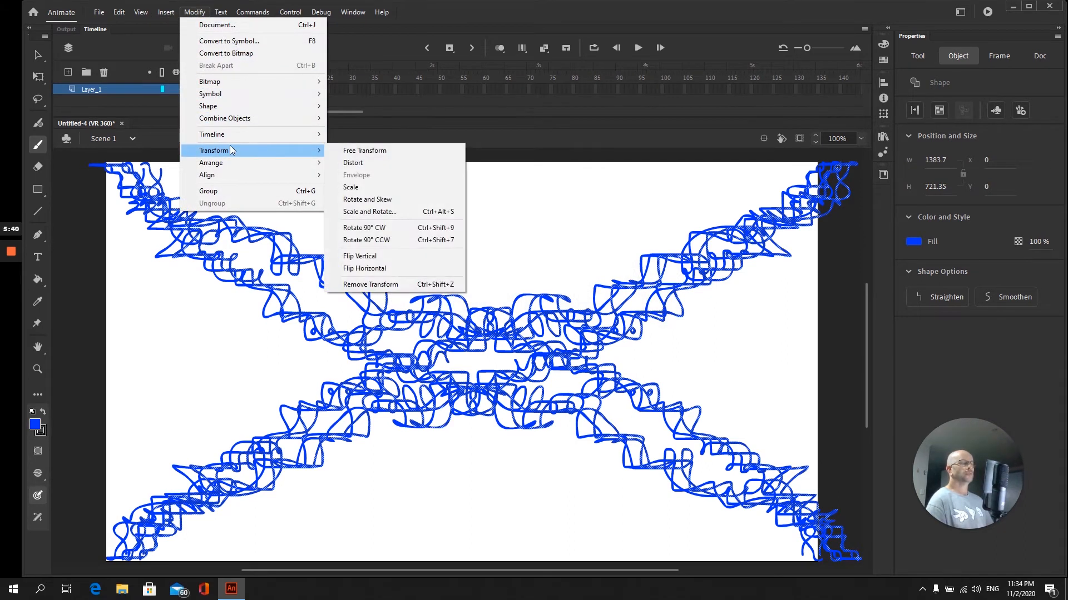
pyautogui.click(367, 231)
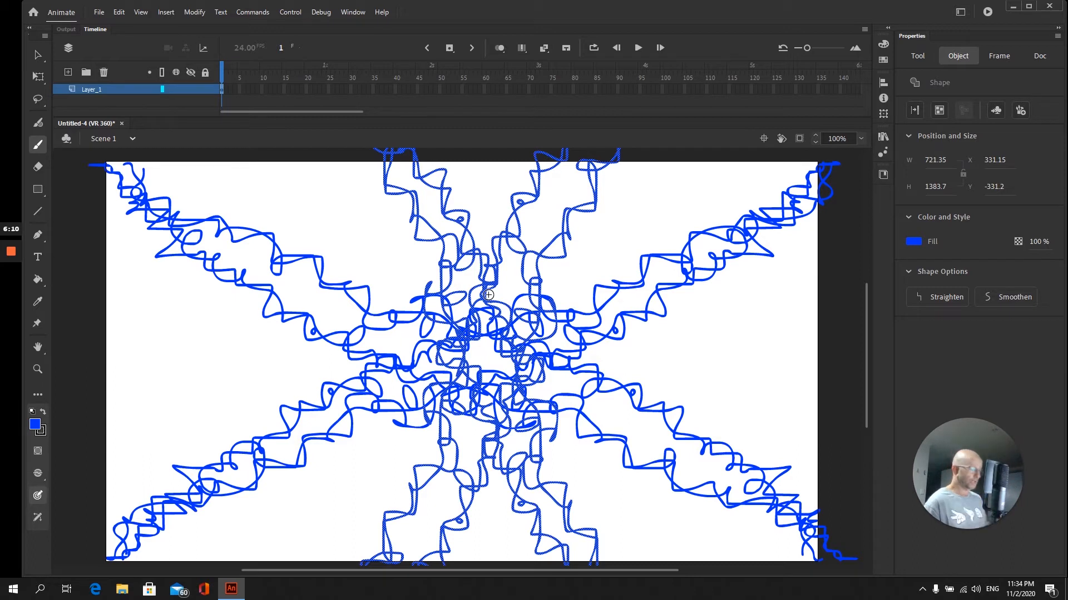
# Select all the artwork and convert it to a Movie Clip symbol with the default name.
pyautogui.hotkey('ctrl', 'a')
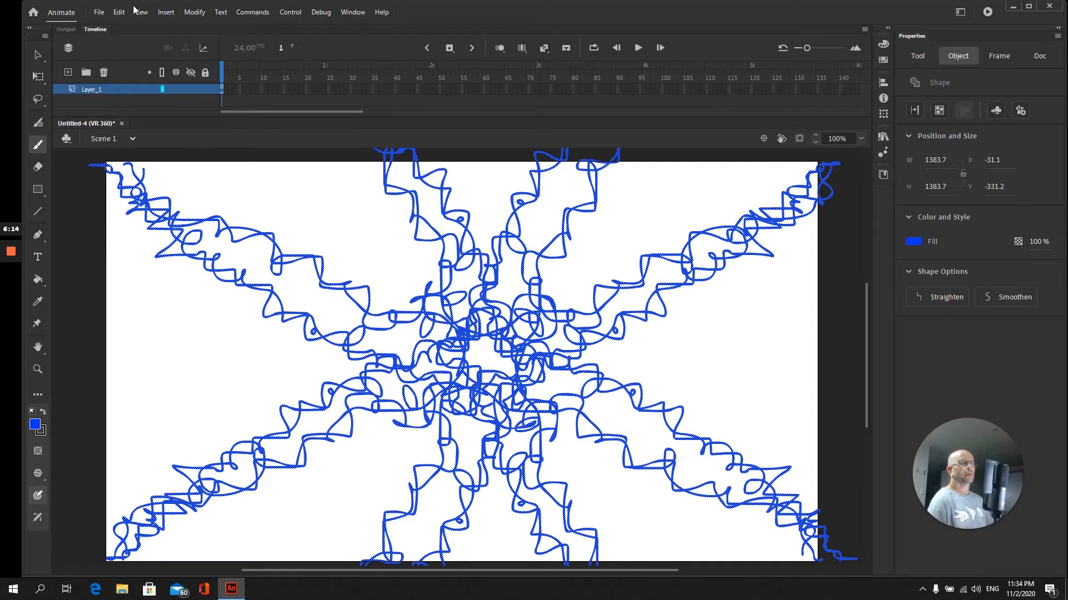
pyautogui.click(193, 17)
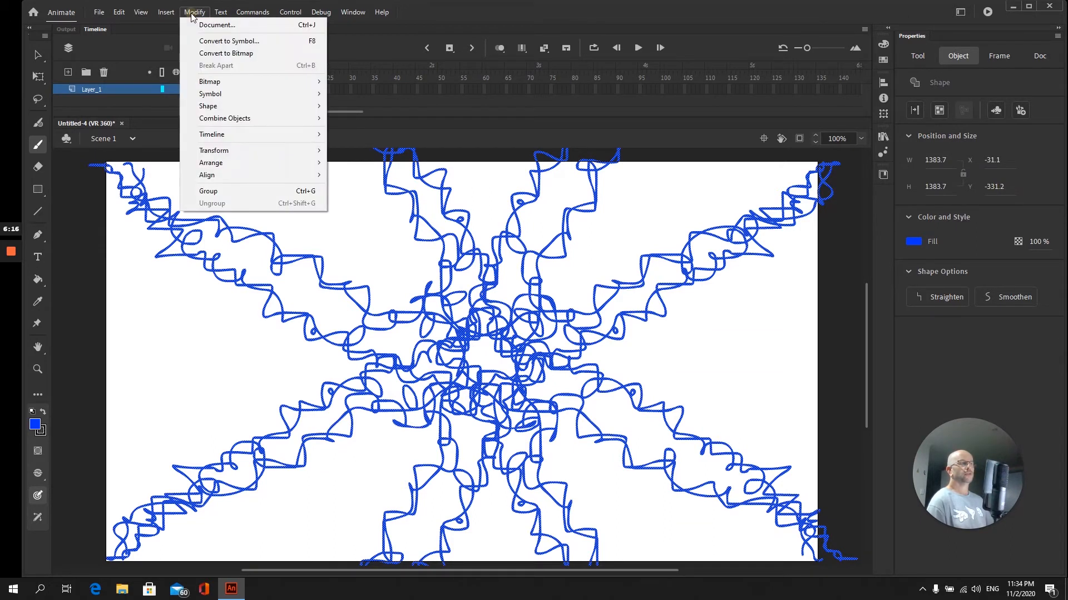
pyautogui.click(228, 41)
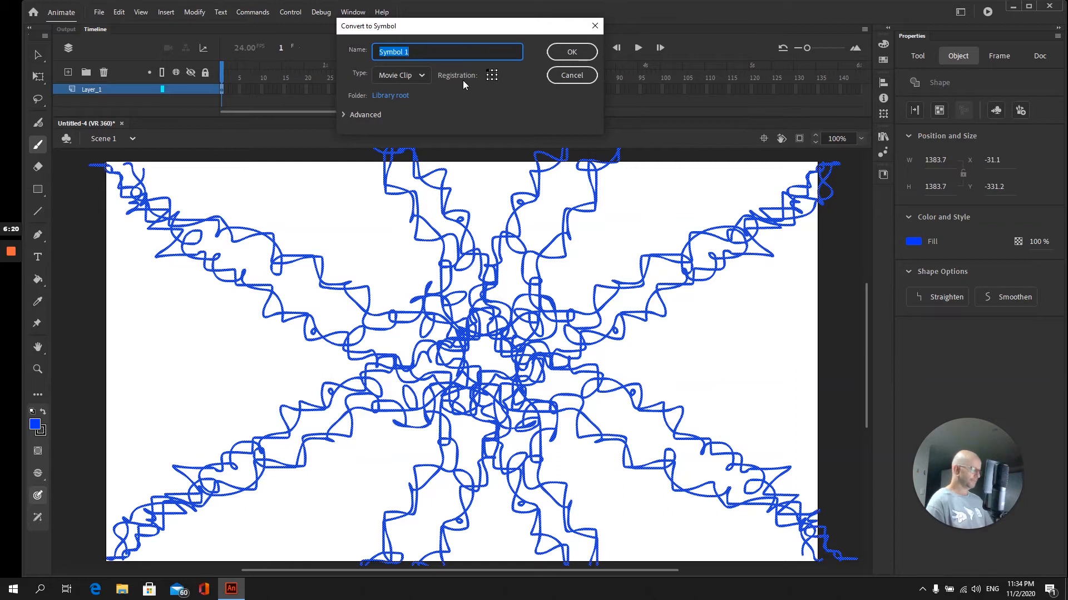
pyautogui.click(560, 52)
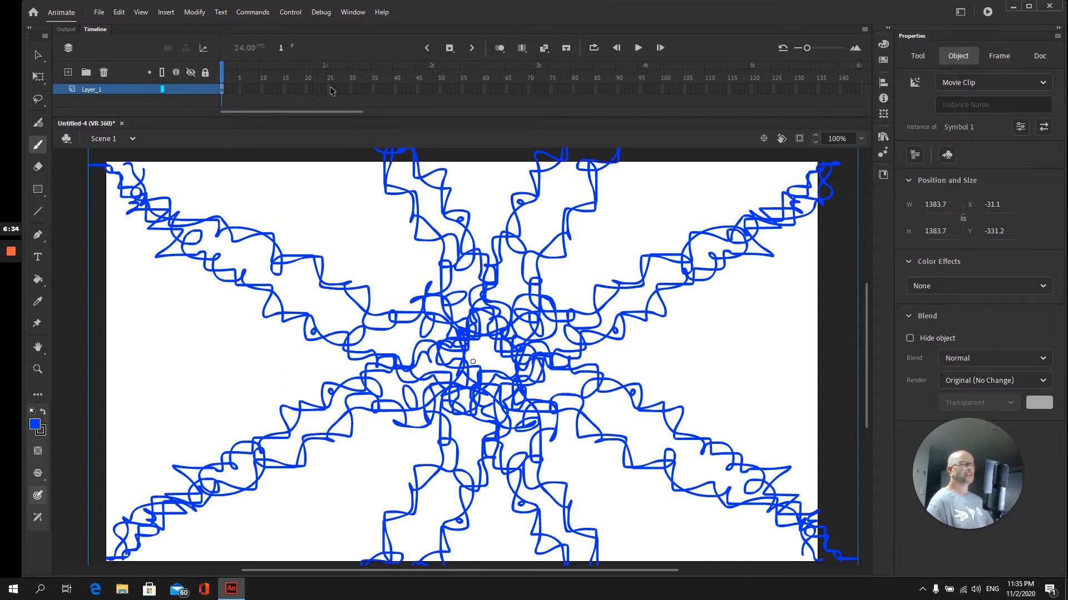
# Insert a keyframe at frame 49 of Layer_1 and check the symbol at frames 1 and 49.
pyautogui.click(435, 89)
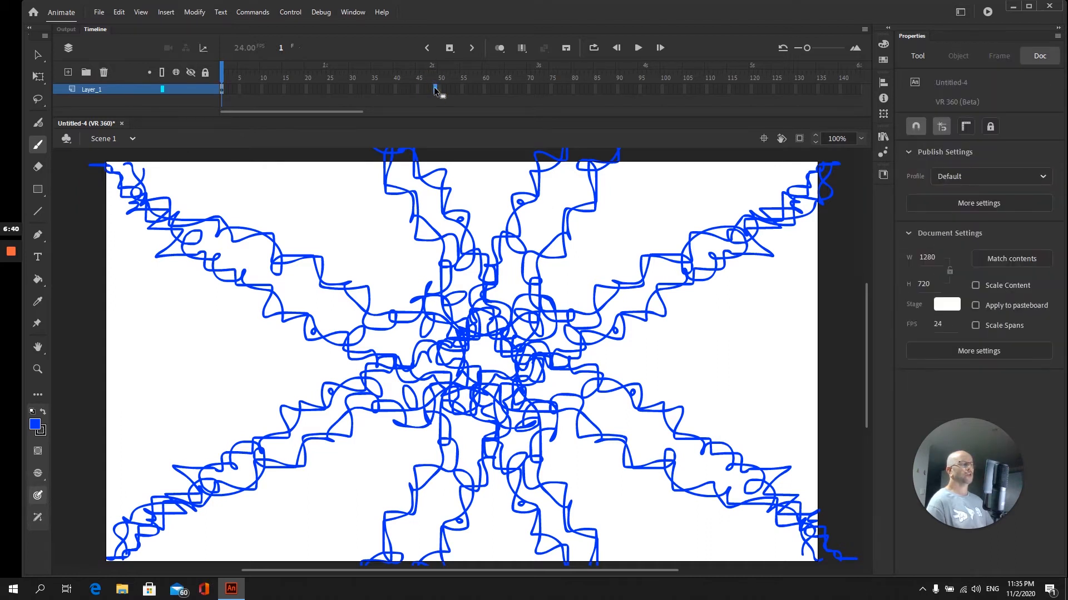
pyautogui.rightClick(435, 89)
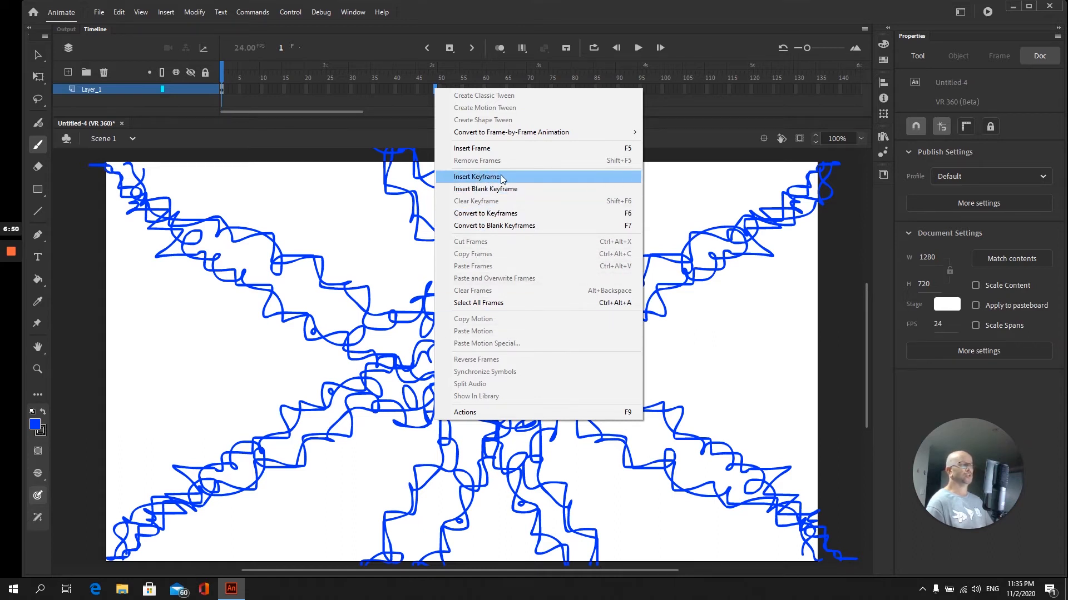
pyautogui.click(477, 177)
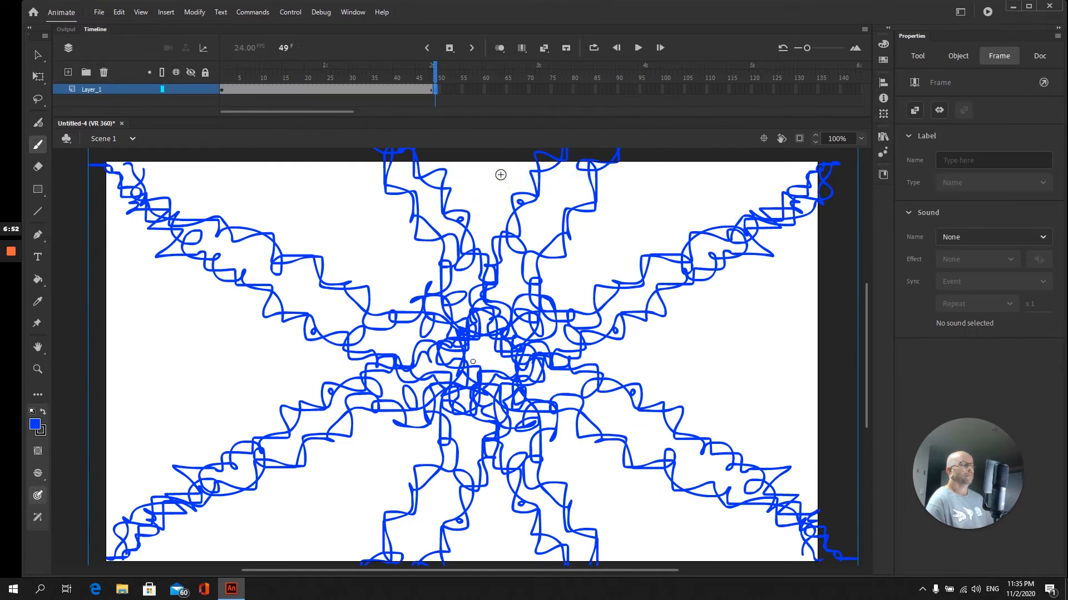
pyautogui.click(222, 90)
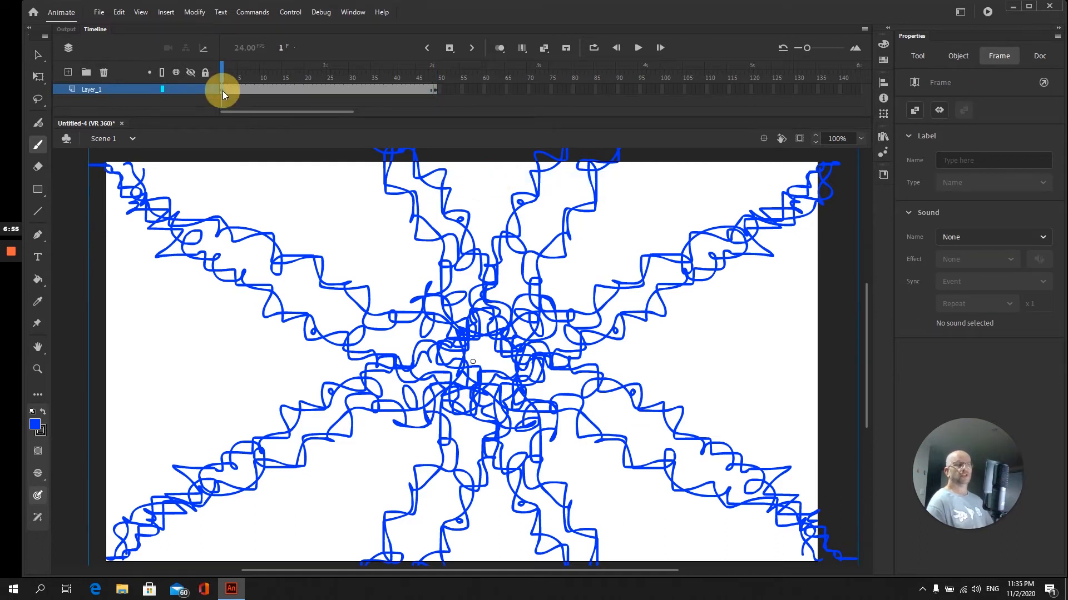
pyautogui.click(434, 90)
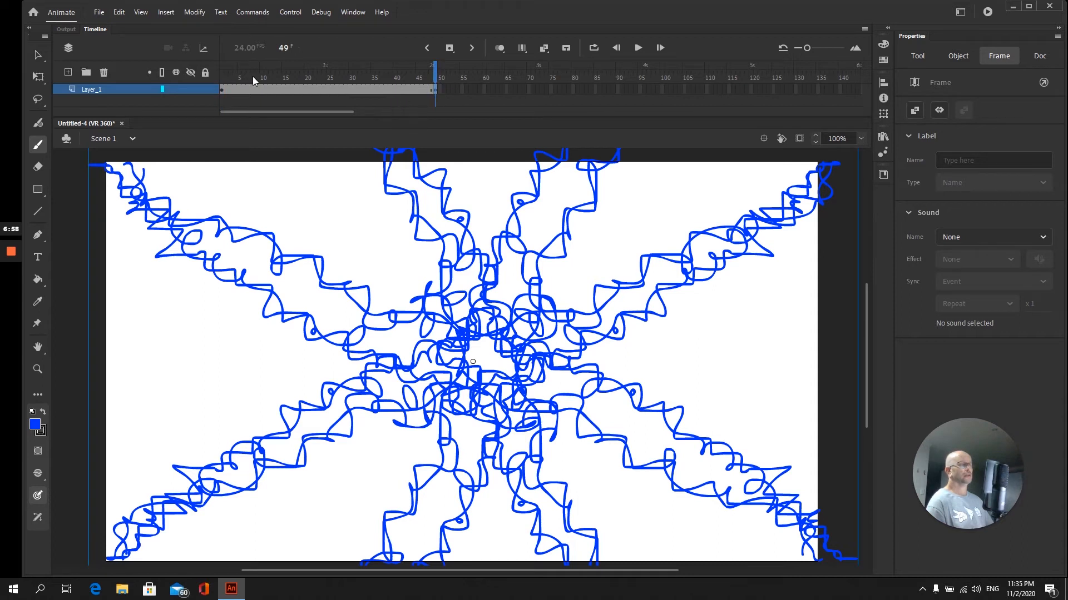
# Create a classic tween between the keyframes at frames 1 and 49 on Layer_1.
pyautogui.rightClick(317, 90)
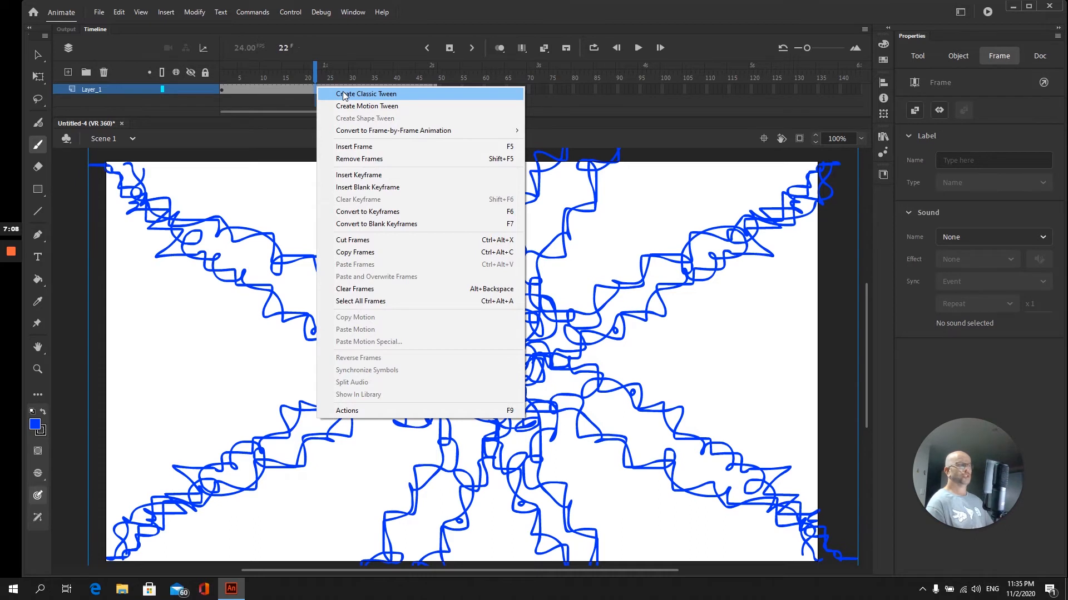
pyautogui.click(343, 94)
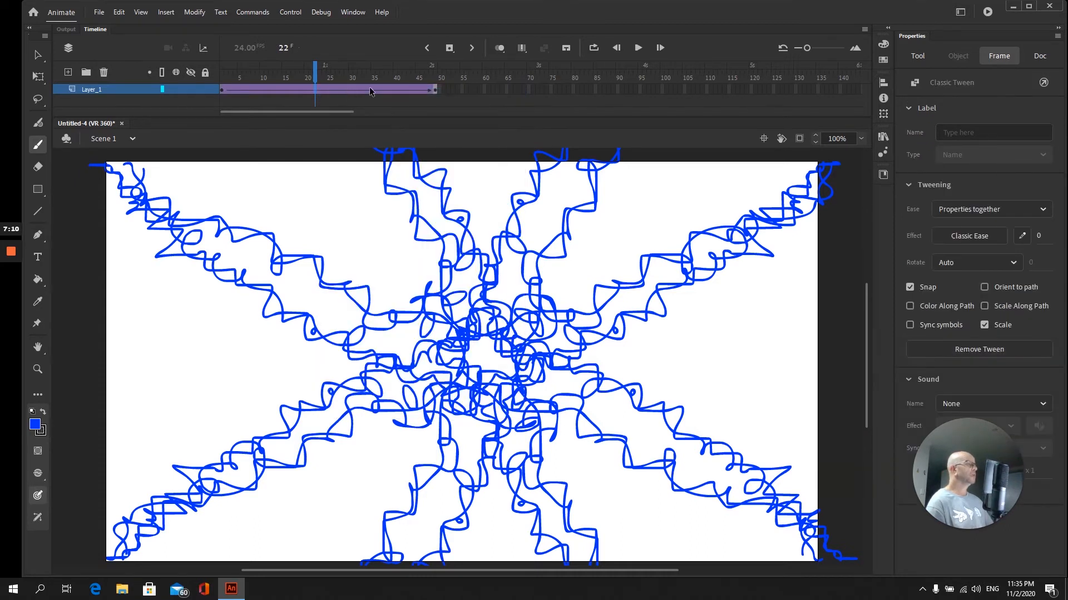
pyautogui.moveTo(317, 71)
pyautogui.mouseDown()
pyautogui.moveTo(257, 72)
pyautogui.moveTo(319, 79)
pyautogui.mouseUp()
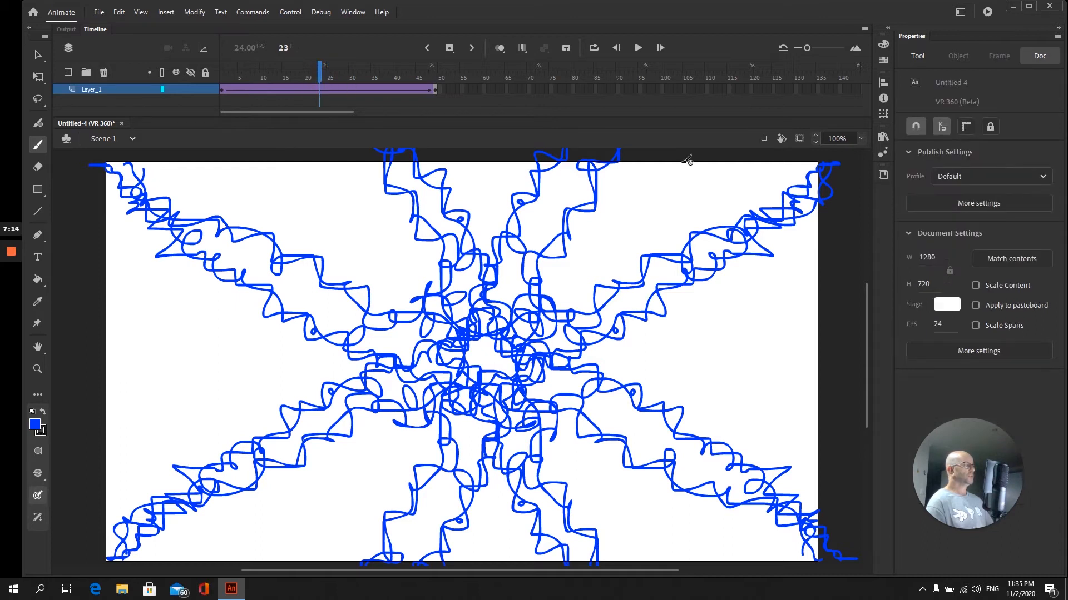
# Set the classic tween's rotation to Clockwise.
pyautogui.click(367, 89)
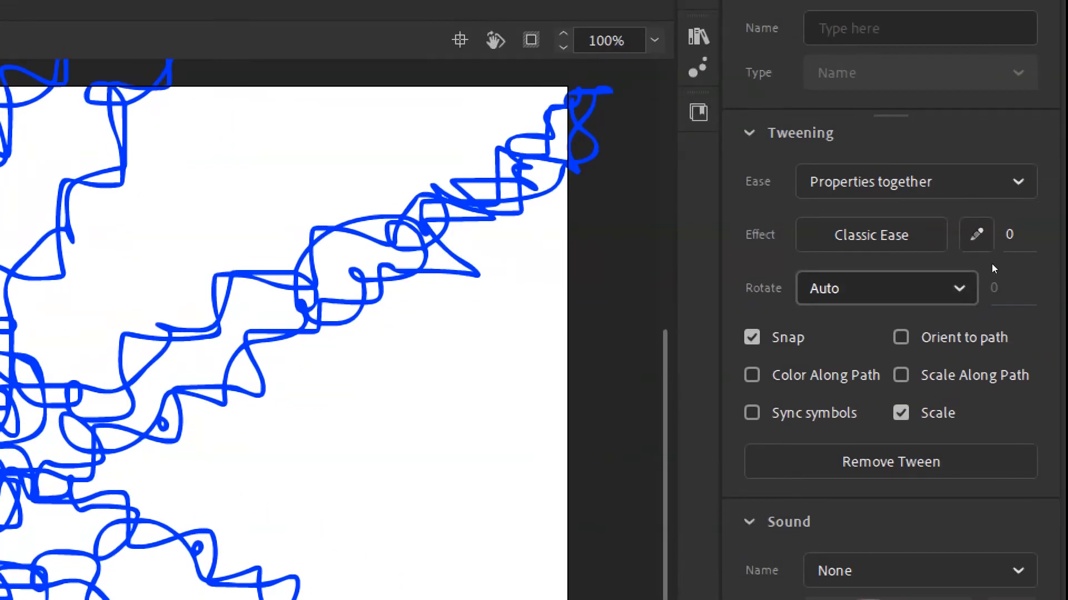
pyautogui.click(959, 288)
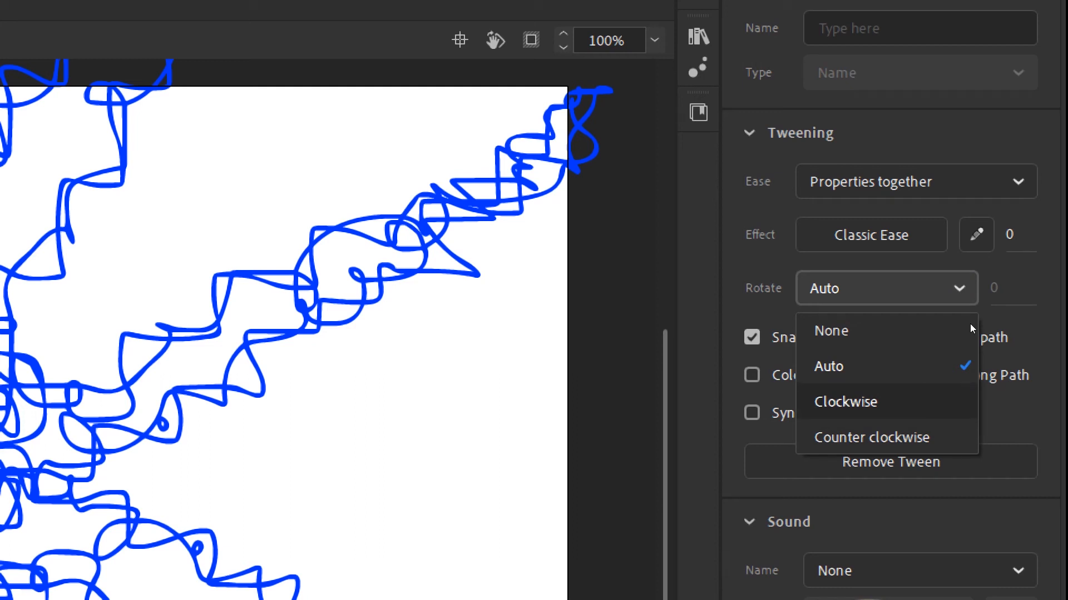
pyautogui.press('Return')
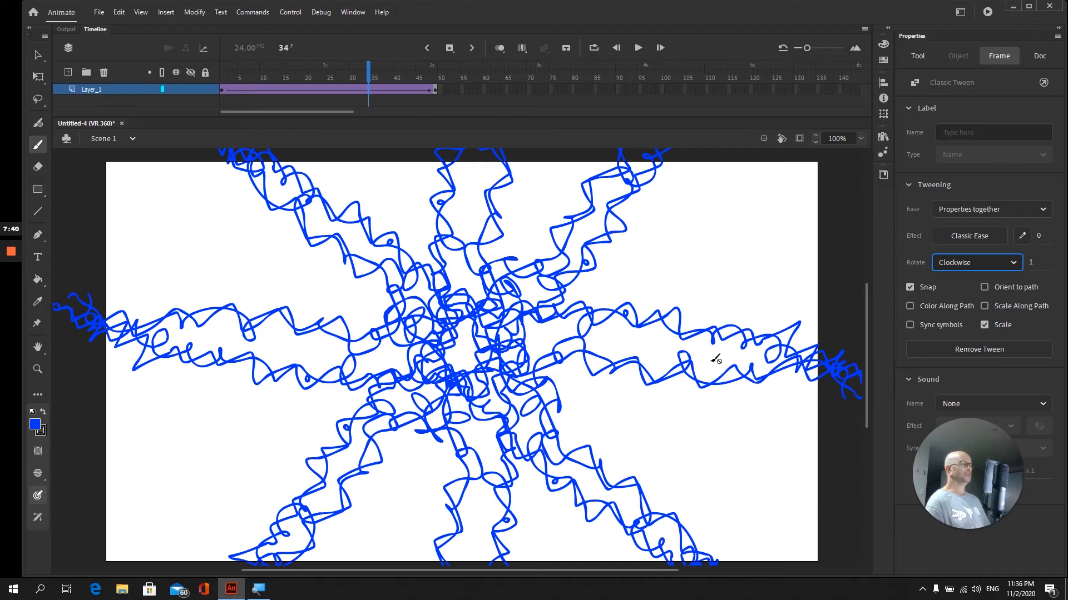
# Scrub and play the tween to preview the rotation, and return the playhead to frame 1.
pyautogui.press('space')
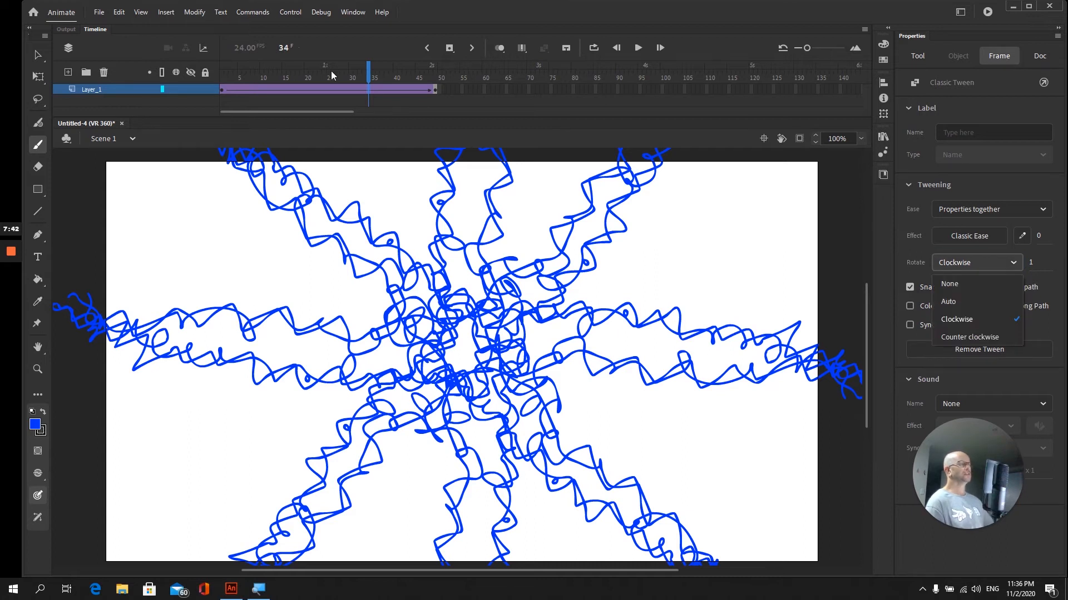
pyautogui.moveTo(369, 83); pyautogui.dragTo(279, 78)
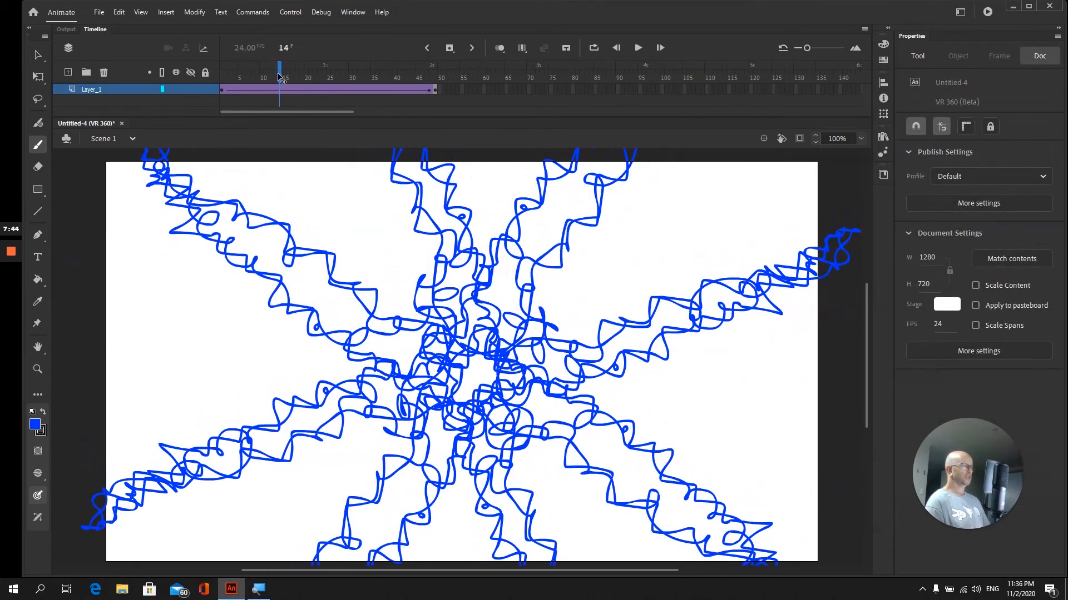
pyautogui.press('Return')
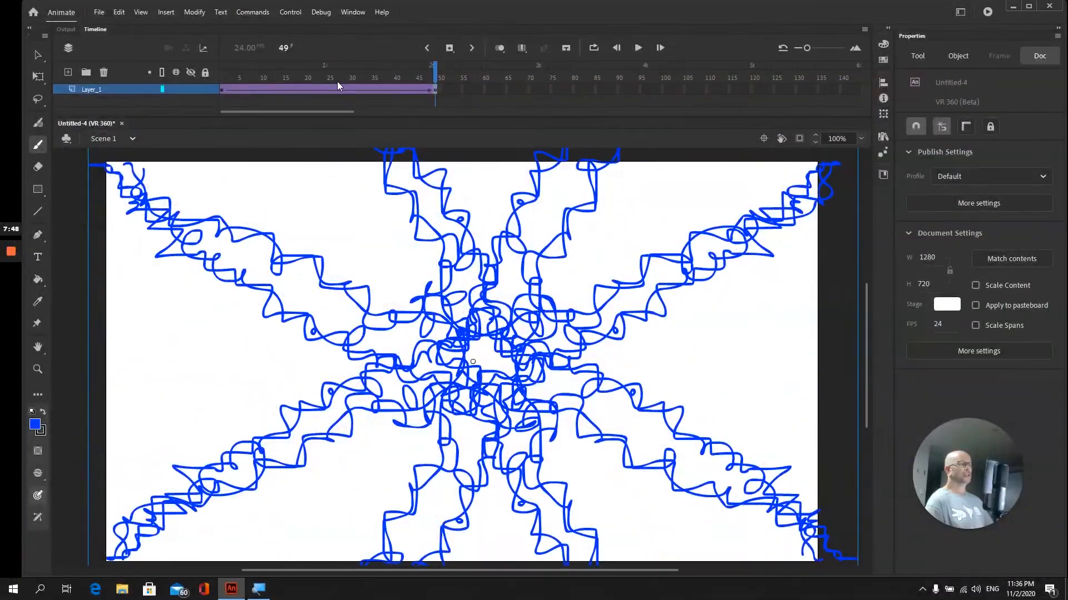
pyautogui.moveTo(433, 72)
pyautogui.mouseDown()
pyautogui.moveTo(167, 79)
pyautogui.moveTo(362, 83)
pyautogui.moveTo(245, 88)
pyautogui.moveTo(261, 105)
pyautogui.moveTo(234, 98)
pyautogui.moveTo(286, 98)
pyautogui.moveTo(192, 102)
pyautogui.mouseUp()
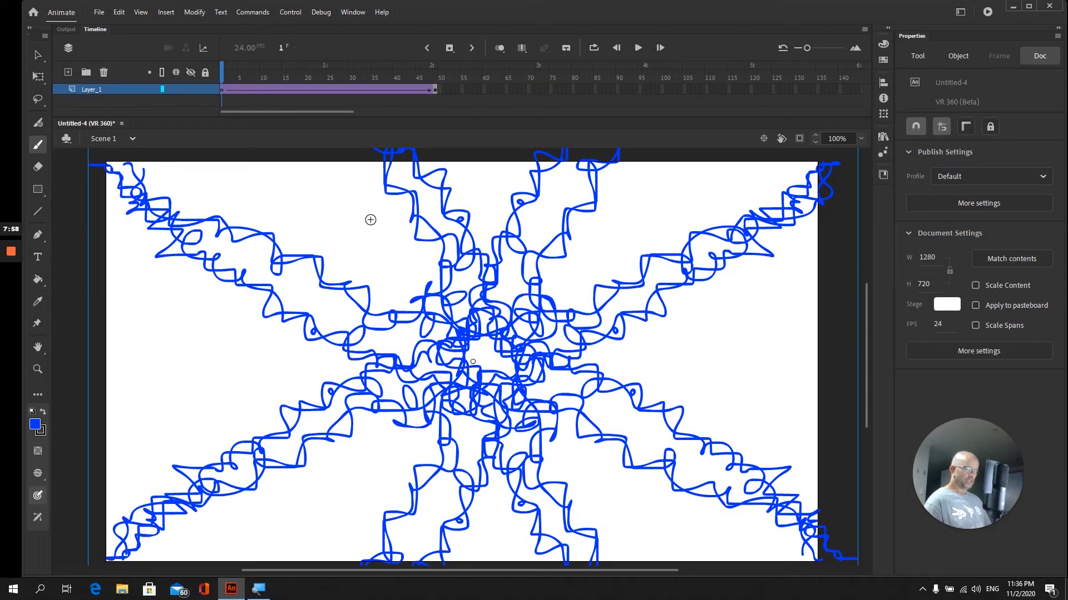
# Save the document to the Desktop as an Animate Document named "vr 360".
pyautogui.hotkey('ctrl', 's')
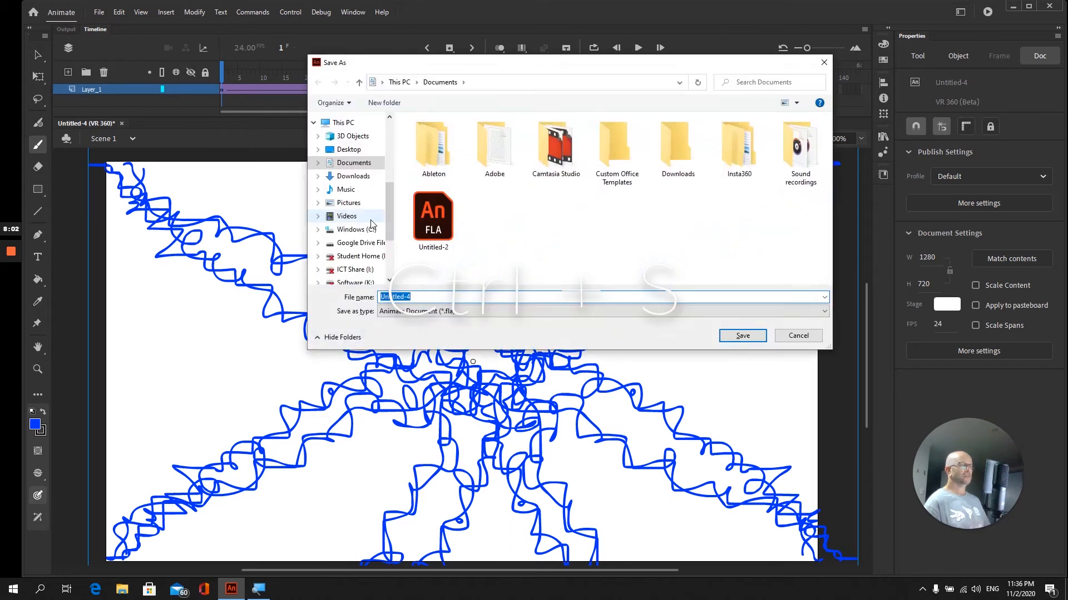
pyautogui.click(345, 150)
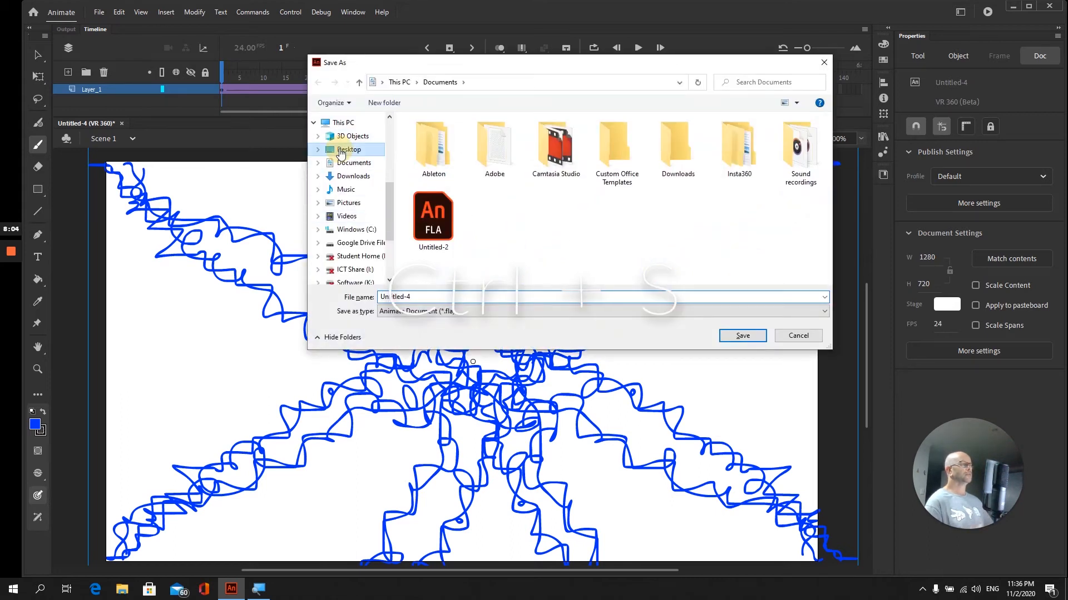
pyautogui.doubleClick(419, 297)
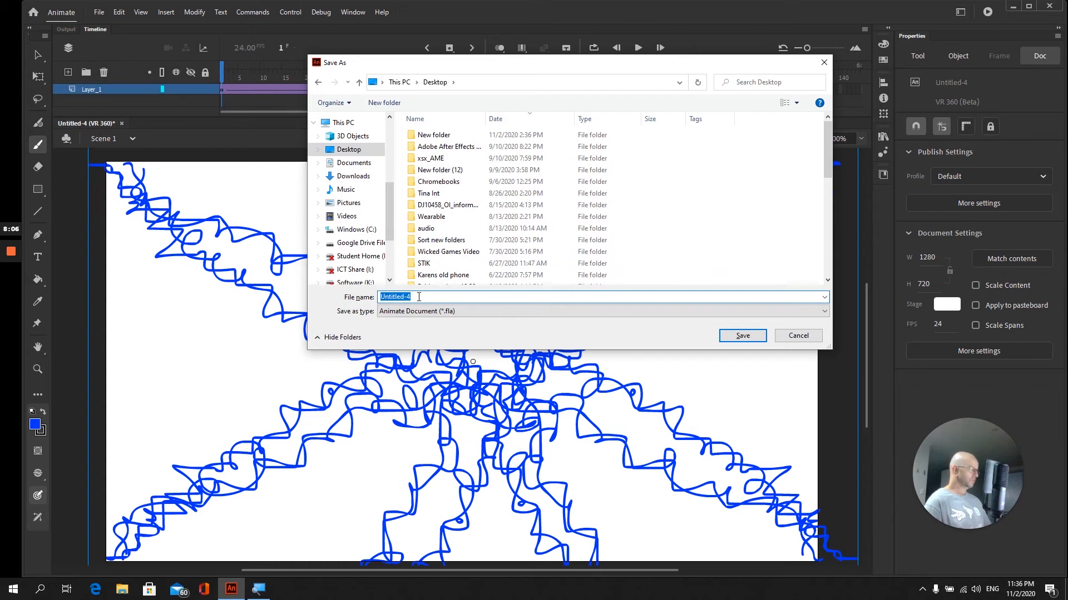
pyautogui.press('BackSpace')
pyautogui.write('vr 360')
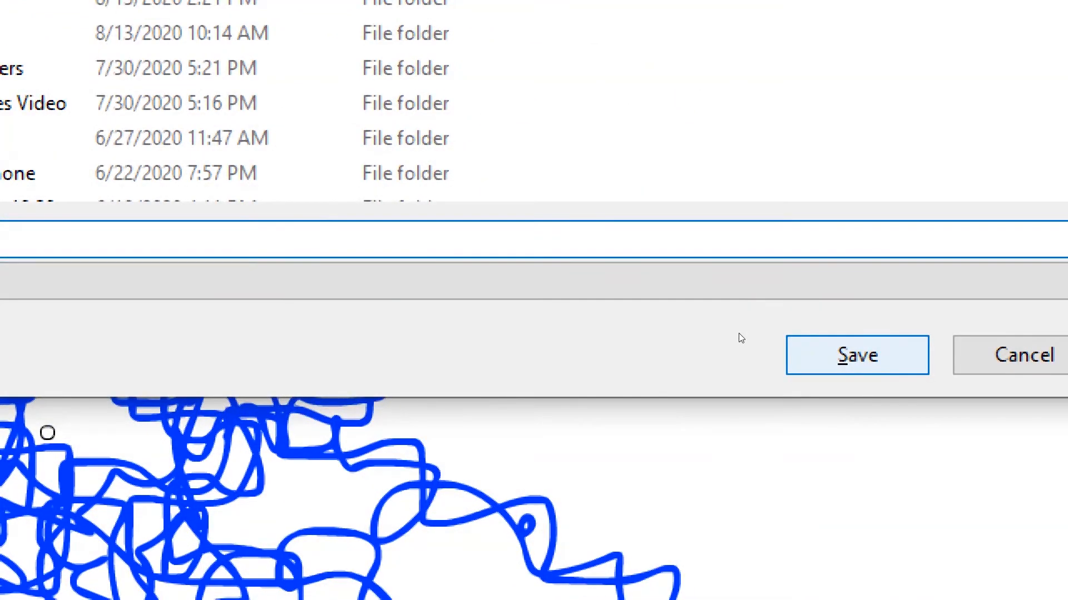
pyautogui.click(844, 349)
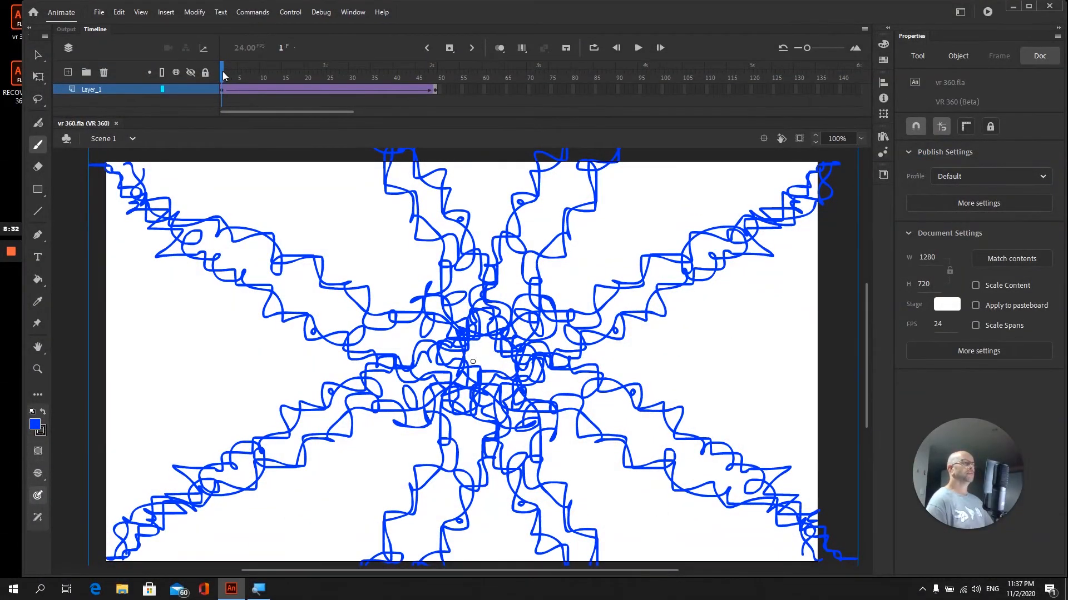
# Set the document's stage colour to black (#000000).
pyautogui.moveTo(221, 71)
pyautogui.mouseDown()
pyautogui.moveTo(374, 78)
pyautogui.moveTo(284, 92)
pyautogui.moveTo(362, 88)
pyautogui.moveTo(186, 99)
pyautogui.mouseUp()
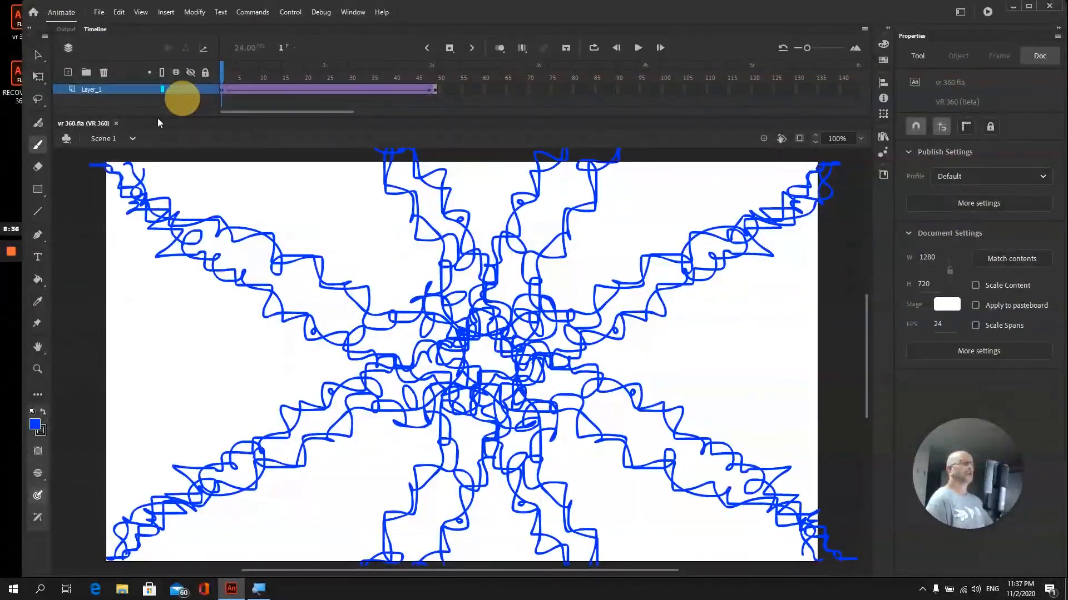
pyautogui.click(37, 55)
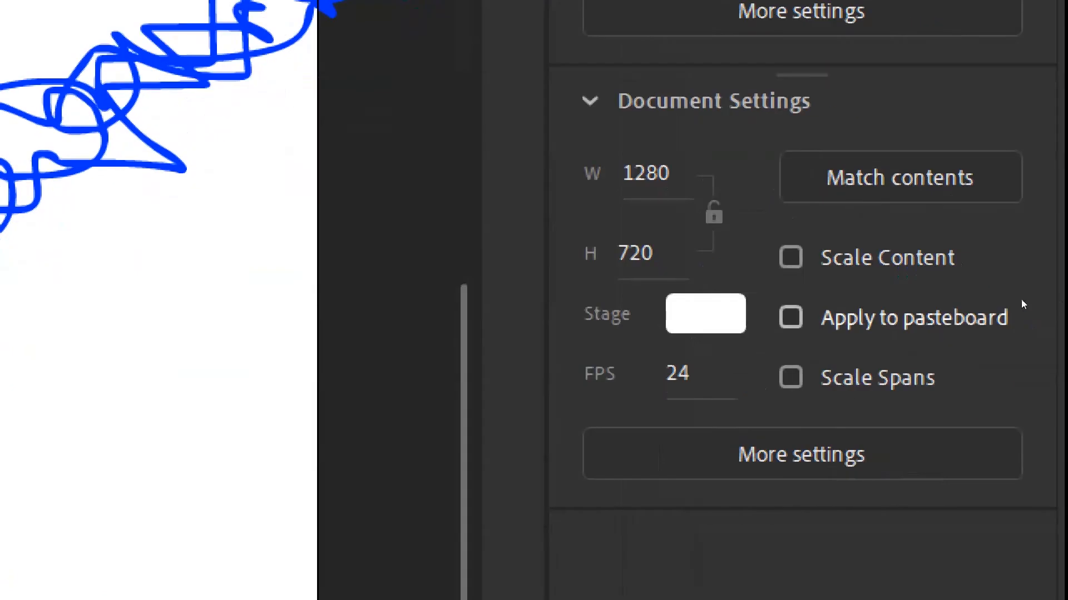
pyautogui.click(704, 313)
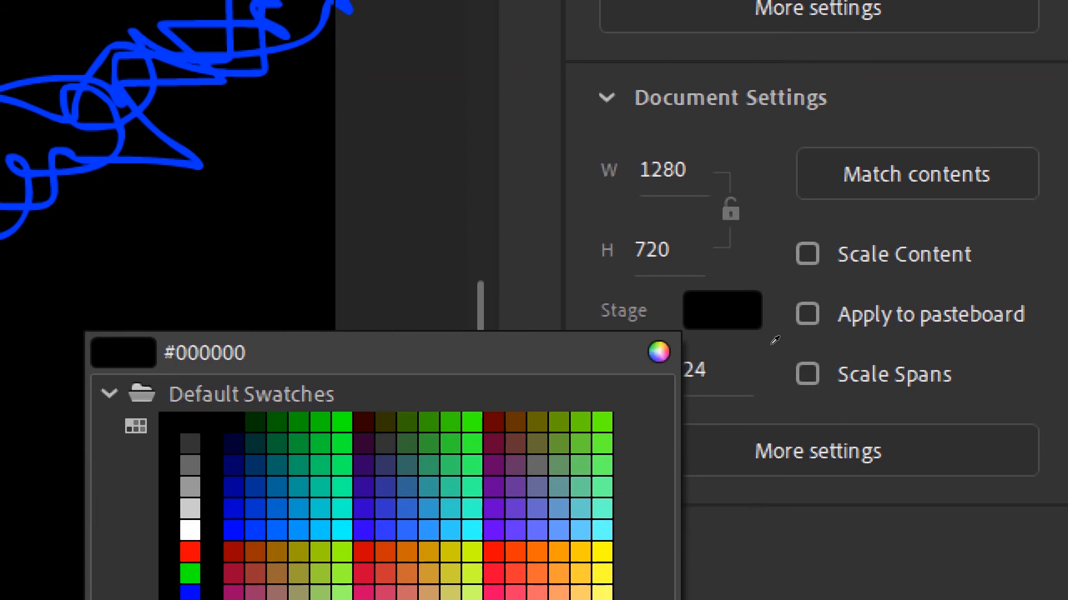
pyautogui.click(193, 429)
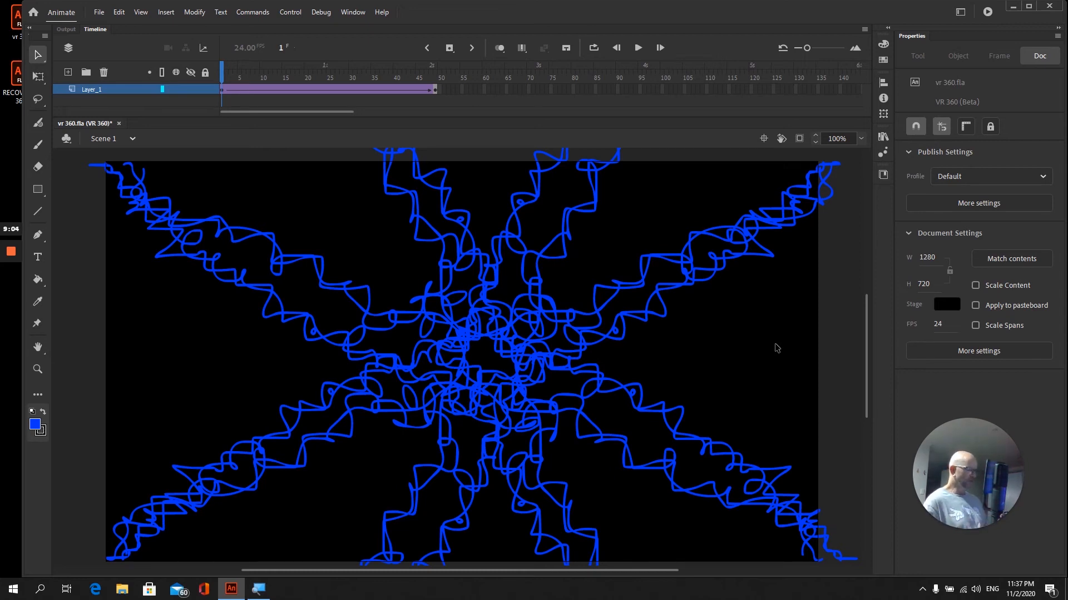
# Test the movie in the browser, look around the 360 view in several directions, and close the preview.
pyautogui.hotkey('ctrl', 'Return')
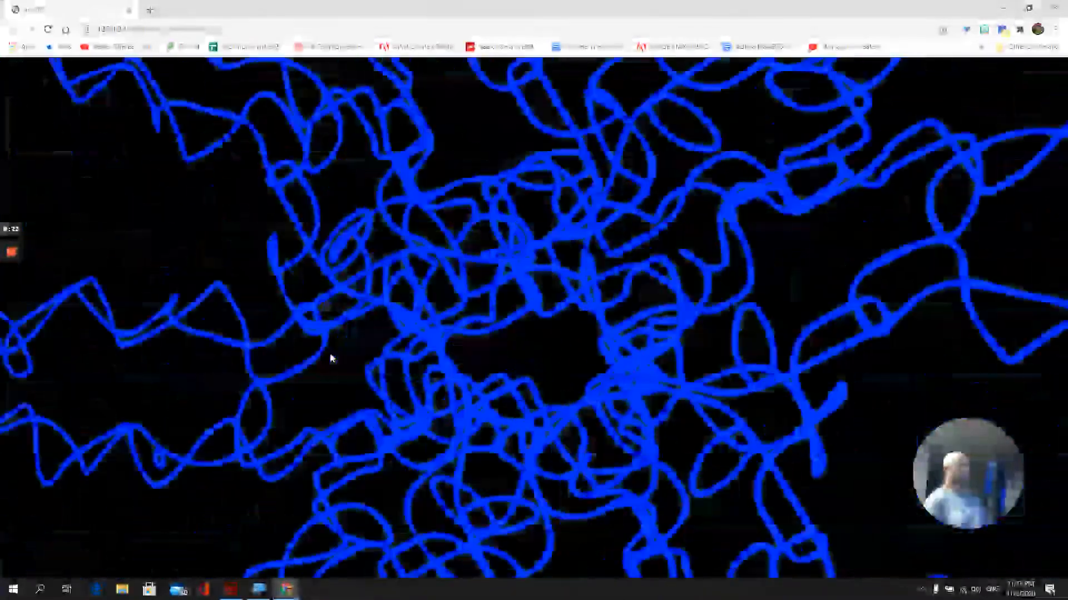
pyautogui.moveTo(331, 359)
pyautogui.mouseDown()
pyautogui.moveTo(594, 352)
pyautogui.moveTo(111, 322)
pyautogui.moveTo(6, 334)
pyautogui.moveTo(64, 471)
pyautogui.moveTo(305, 551)
pyautogui.moveTo(431, 505)
pyautogui.moveTo(475, 328)
pyautogui.moveTo(381, 186)
pyautogui.moveTo(289, 167)
pyautogui.moveTo(193, 198)
pyautogui.moveTo(179, 241)
pyautogui.moveTo(192, 301)
pyautogui.moveTo(328, 401)
pyautogui.moveTo(434, 445)
pyautogui.moveTo(461, 468)
pyautogui.moveTo(198, 452)
pyautogui.moveTo(334, 434)
pyautogui.moveTo(479, 432)
pyautogui.moveTo(476, 468)
pyautogui.moveTo(281, 460)
pyautogui.moveTo(172, 441)
pyautogui.moveTo(88, 374)
pyautogui.moveTo(195, 277)
pyautogui.moveTo(365, 277)
pyautogui.moveTo(548, 360)
pyautogui.moveTo(636, 505)
pyautogui.moveTo(556, 548)
pyautogui.moveTo(541, 538)
pyautogui.moveTo(542, 514)
pyautogui.mouseUp()
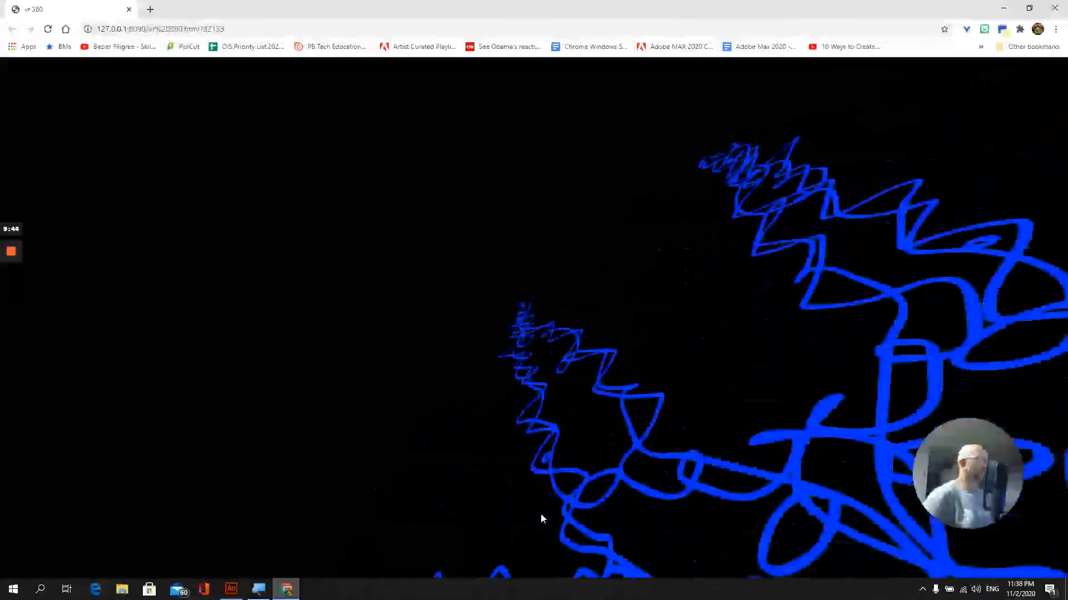
pyautogui.moveTo(487, 506)
pyautogui.mouseDown()
pyautogui.moveTo(441, 329)
pyautogui.moveTo(231, 119)
pyautogui.moveTo(146, 106)
pyautogui.moveTo(222, 122)
pyautogui.moveTo(435, 268)
pyautogui.moveTo(322, 310)
pyautogui.moveTo(124, 200)
pyautogui.moveTo(205, 135)
pyautogui.moveTo(198, 145)
pyautogui.moveTo(207, 150)
pyautogui.moveTo(185, 141)
pyautogui.moveTo(267, 160)
pyautogui.moveTo(310, 208)
pyautogui.moveTo(539, 212)
pyautogui.moveTo(1038, 4)
pyautogui.mouseUp()
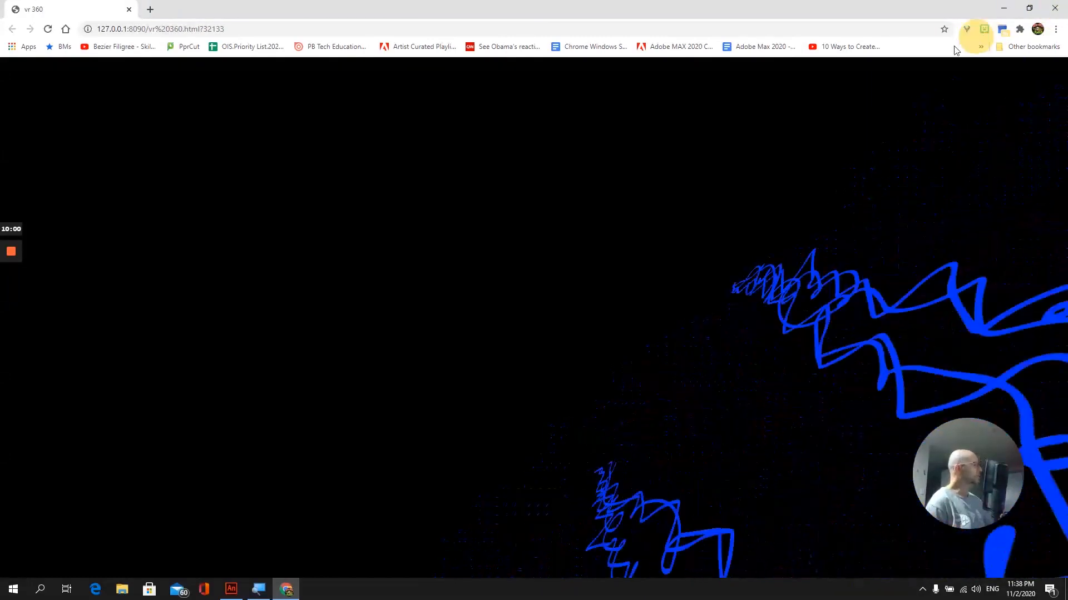
pyautogui.click(1051, 9)
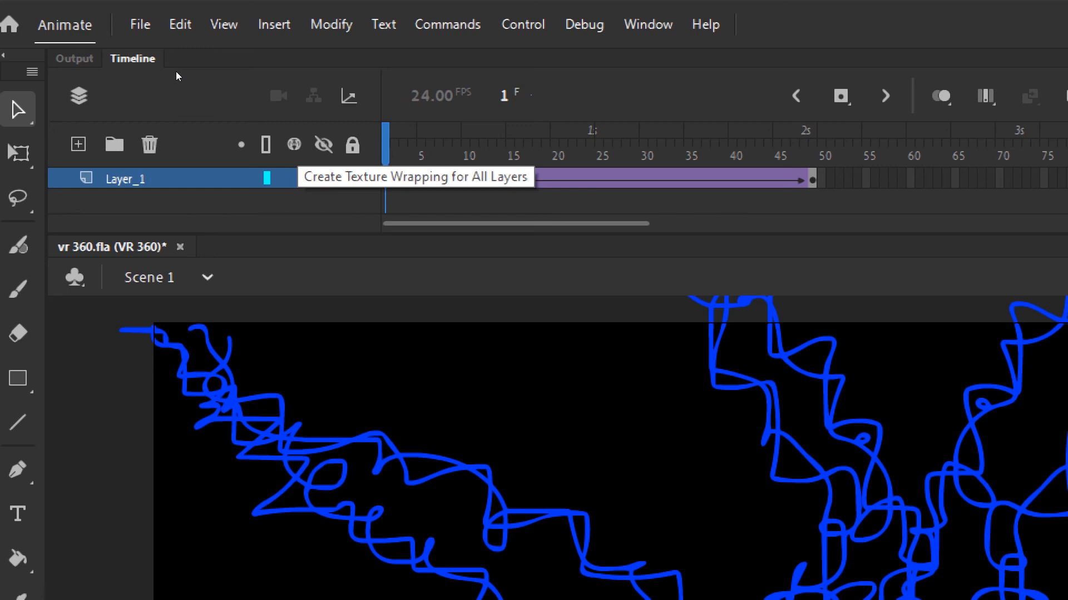
# Create texture wrapping for all layers, and test the movie in the browser by looking around the 360 view.
pyautogui.click(293, 144)
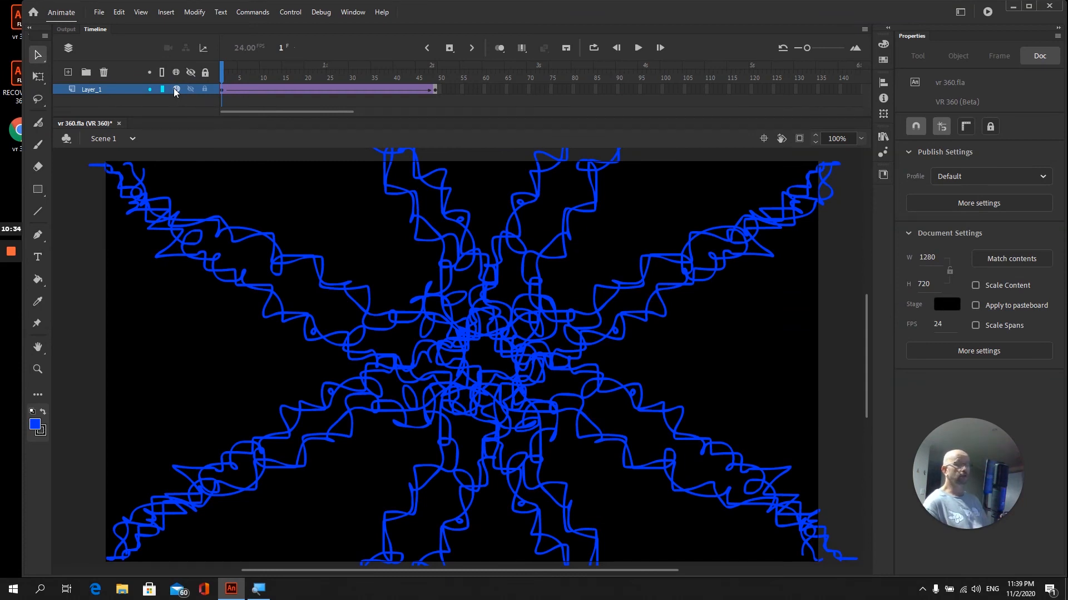
pyautogui.hotkey('ctrl', 'Return')
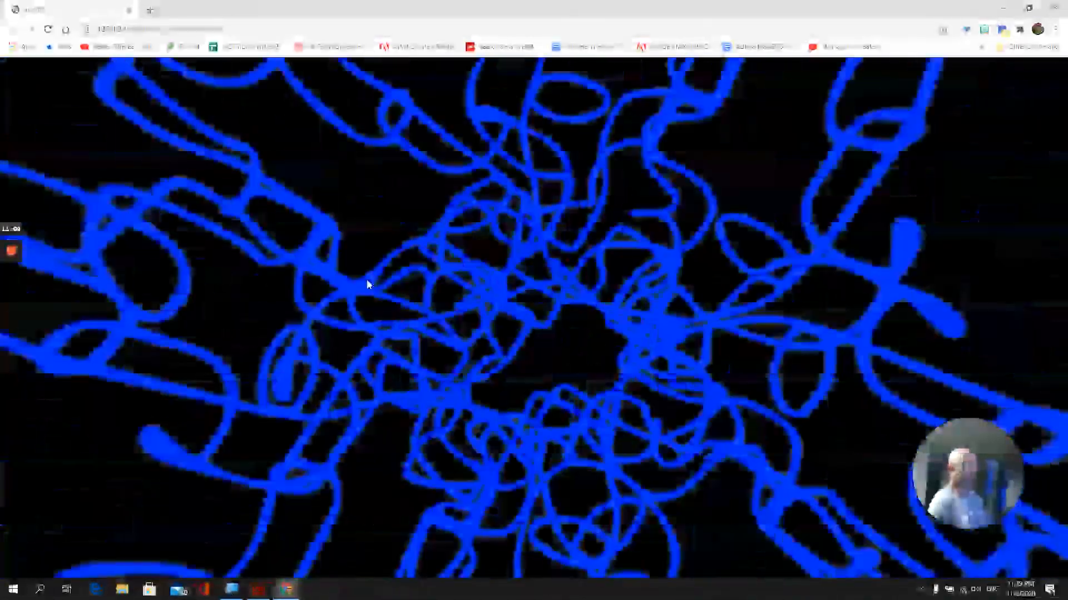
pyautogui.moveTo(370, 279); pyautogui.dragTo(781, 365)
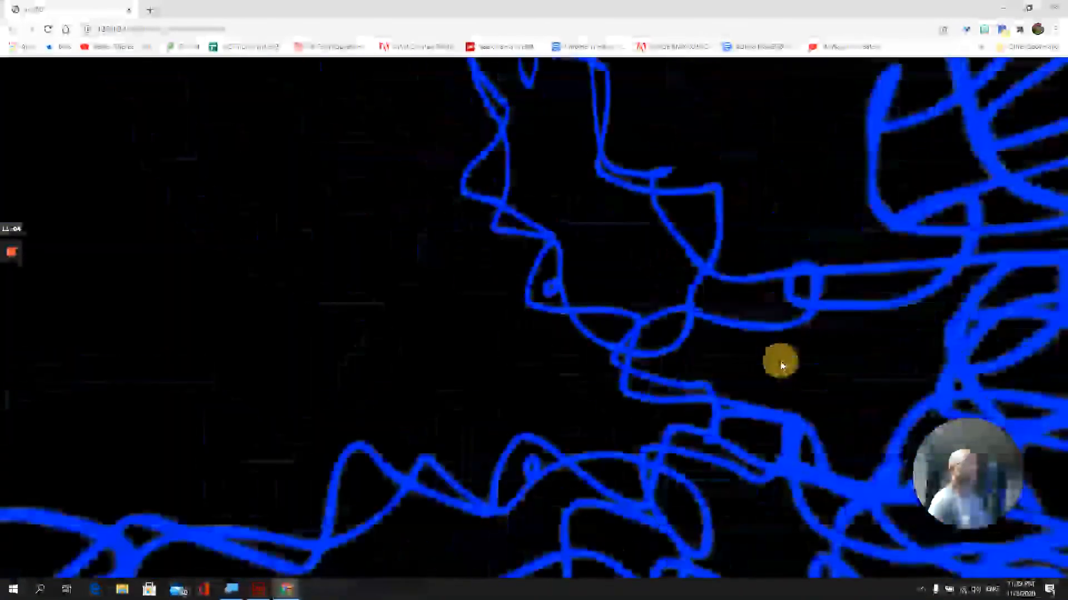
pyautogui.moveTo(430, 333); pyautogui.dragTo(672, 515)
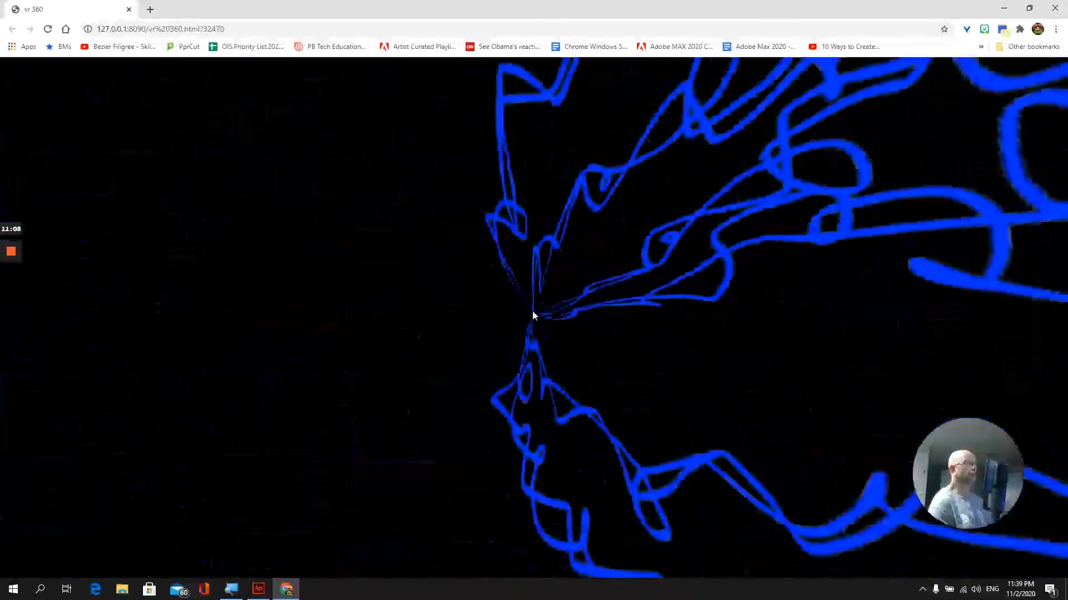